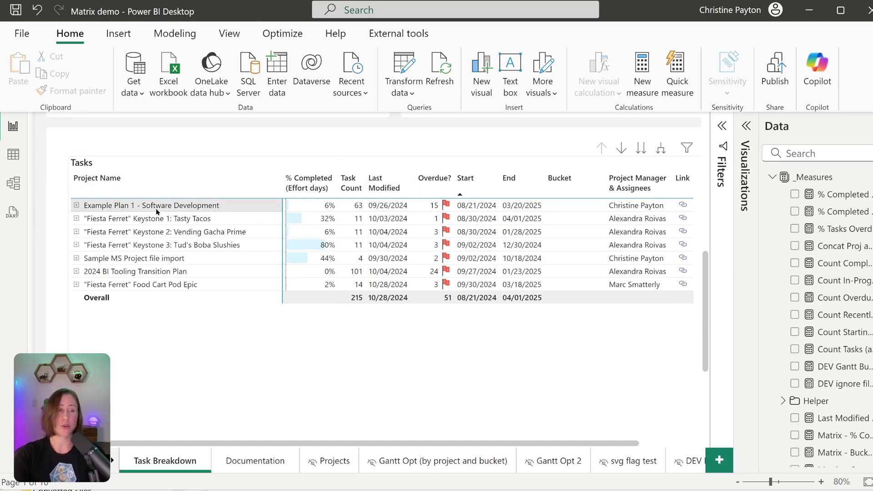
Step: Examine the Tasks matrix by expanding and collapsing Example Plan 1 - Software Development and previewing its project link
left_click(76, 205)
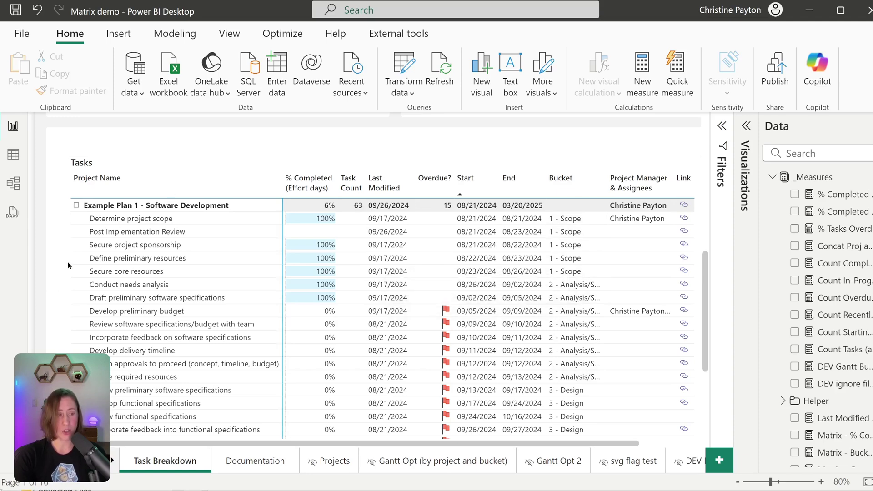
left_click(76, 205)
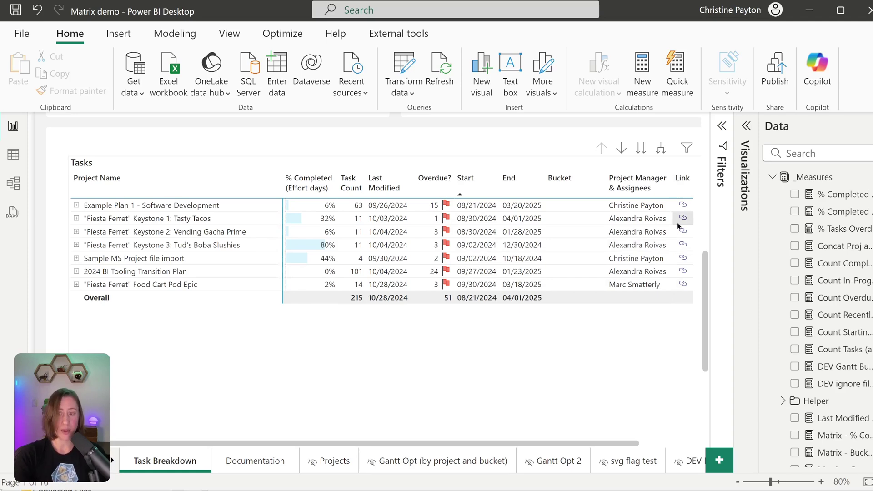
mouse_move(682, 207)
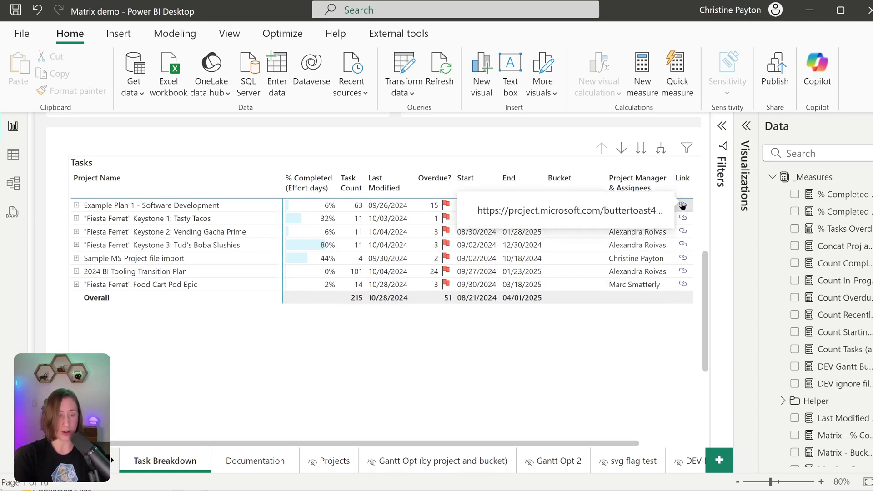
left_click(74, 205)
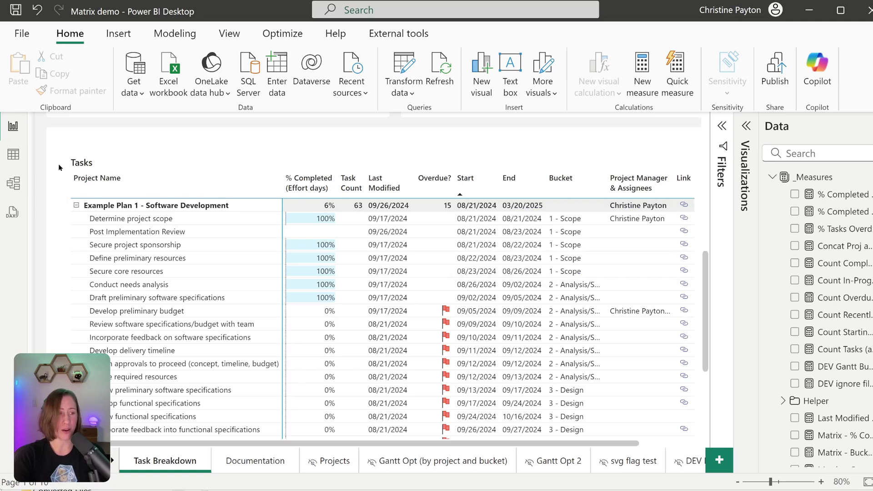
left_click(76, 205)
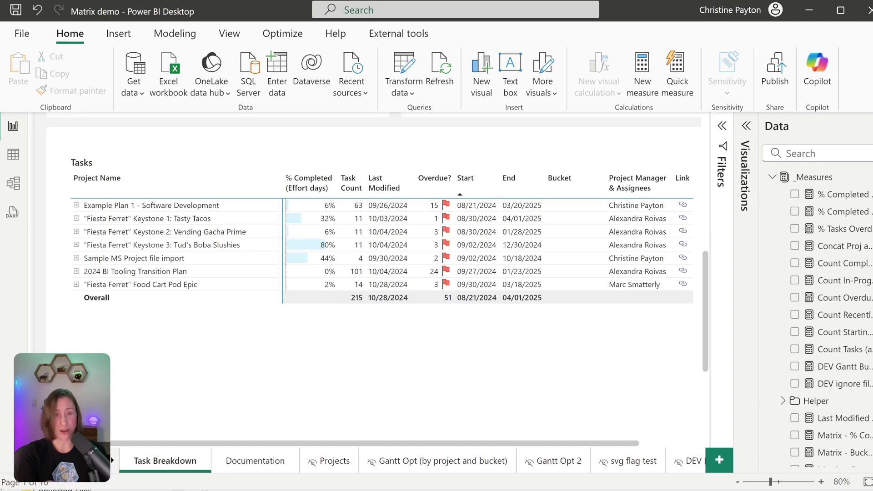
Step: Add a new report page and build a matrix with Project Name and Task Name as rows
left_click(719, 460)
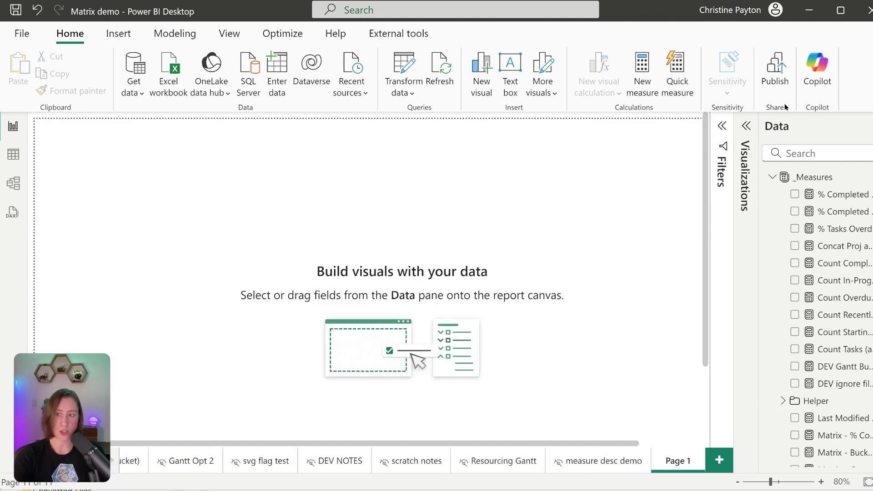
left_click(747, 126)
left_click_drag(844, 194, 683, 415)
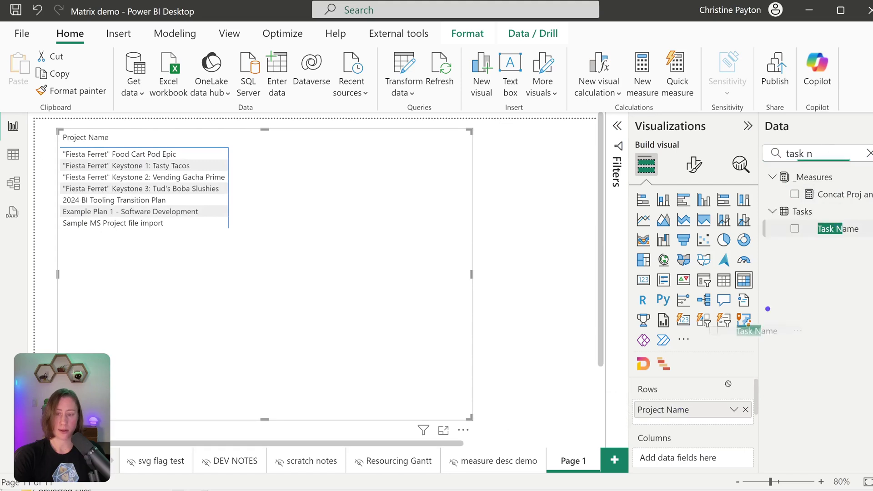
left_click_drag(838, 229, 682, 421)
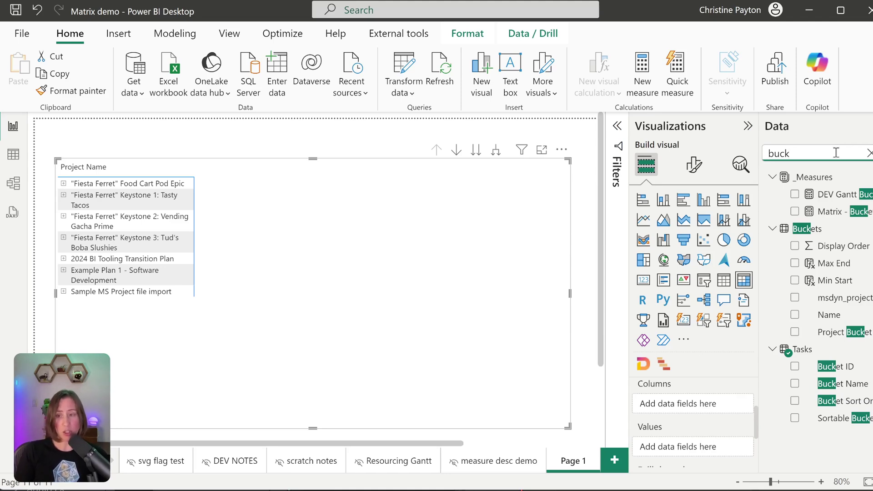
Step: Try Sortable Bucket Name as the matrix value with the "Fiesta Ferret" Food Cart Pod Epic project expanded, and remove it again
left_click_drag(843, 418, 695, 447)
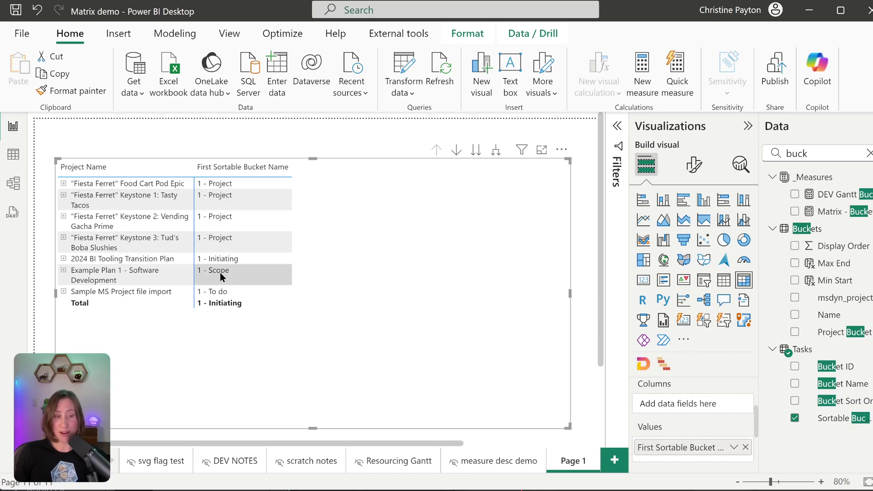
left_click(64, 185)
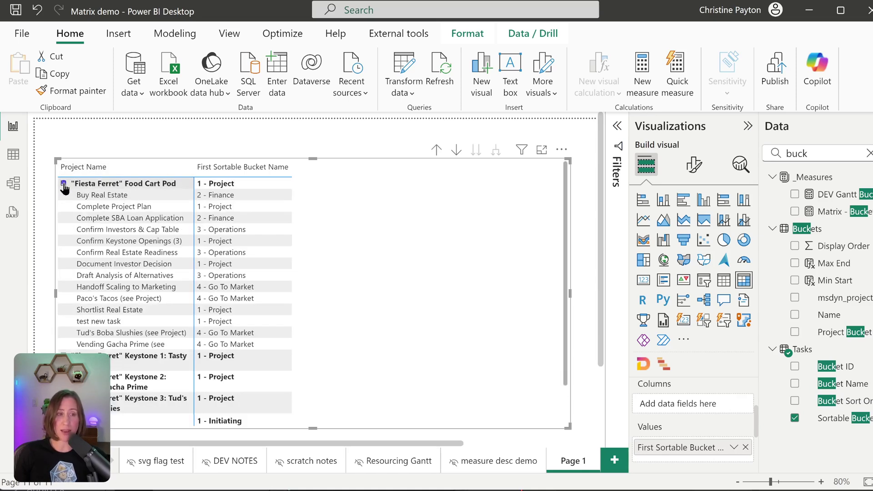
left_click(745, 447)
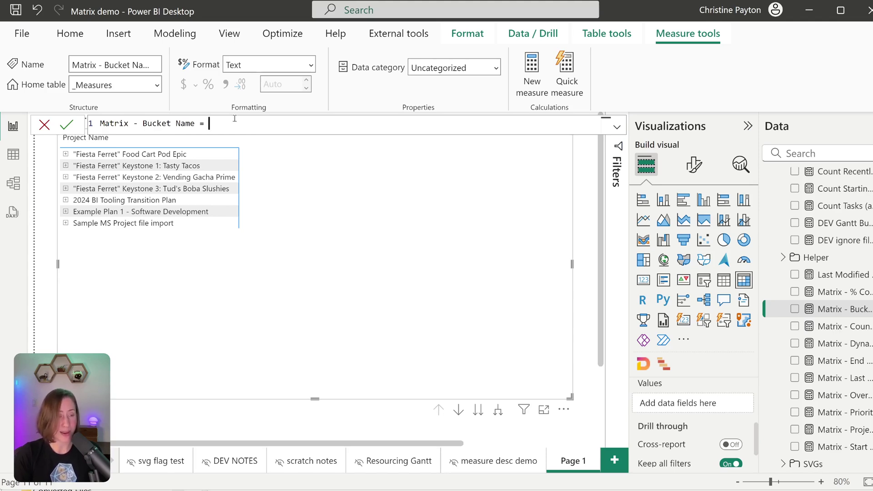
Step: Begin the Matrix - Bucket Name measure with an IF whose condition is ISINSCOPE(Tasks[Task Name])
type("IF(isi")
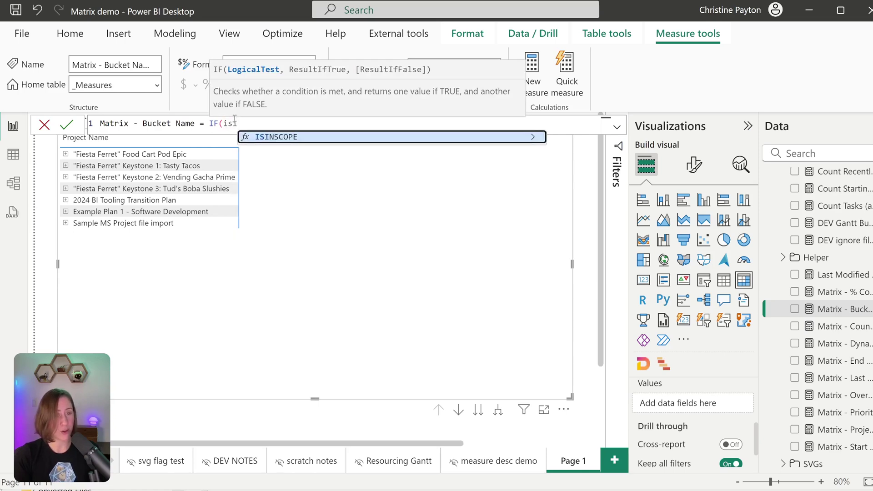
key("Tab")
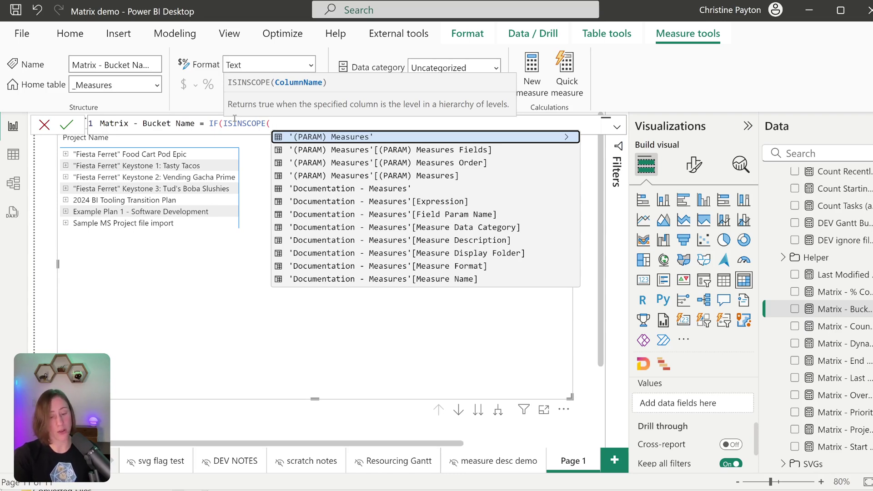
type("Tasks[Task Name])")
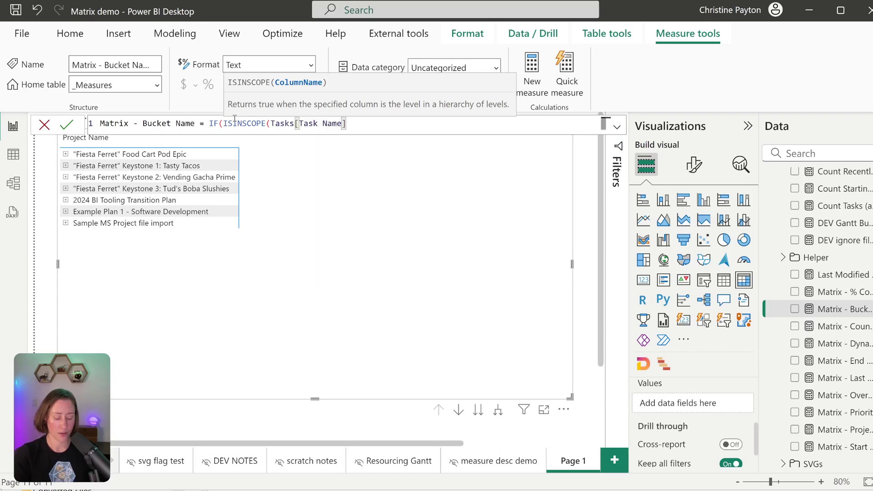
type(",")
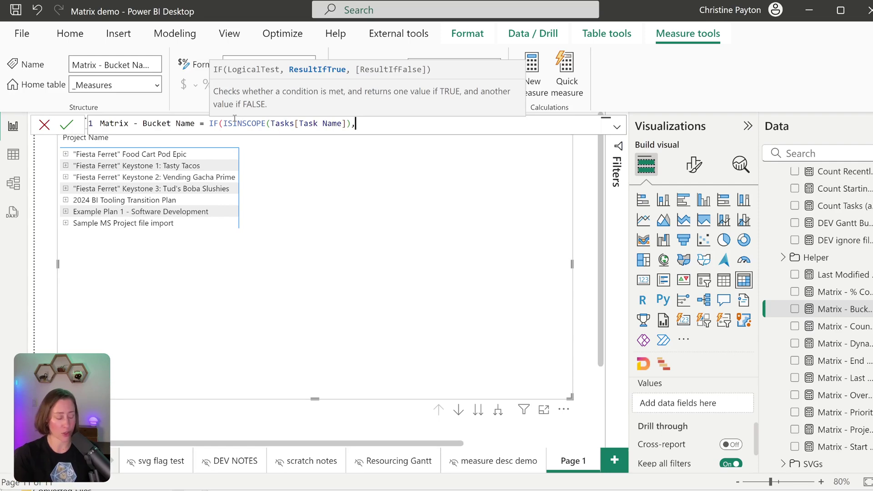
Step: Set the IF's true result to MIN(Tasks[Sortable Bucket Name])
type("min")
key("Tab")
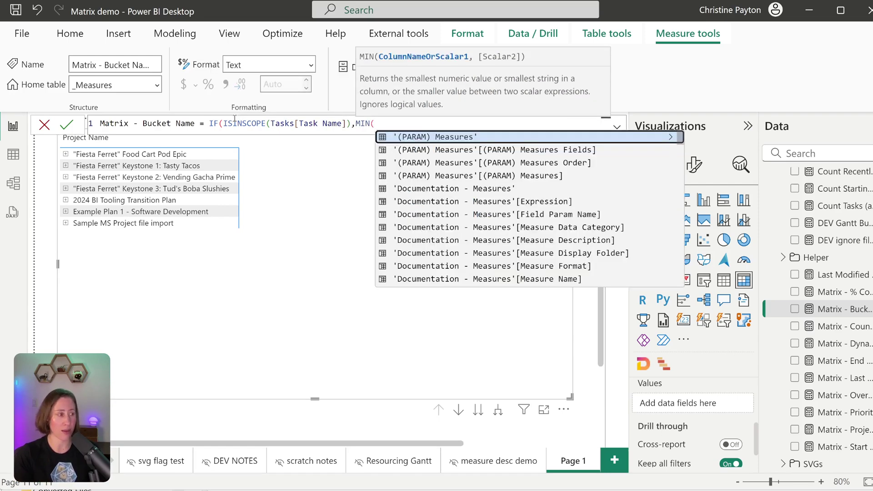
type("bucke")
key("Up")
key("Tab")
type(")")
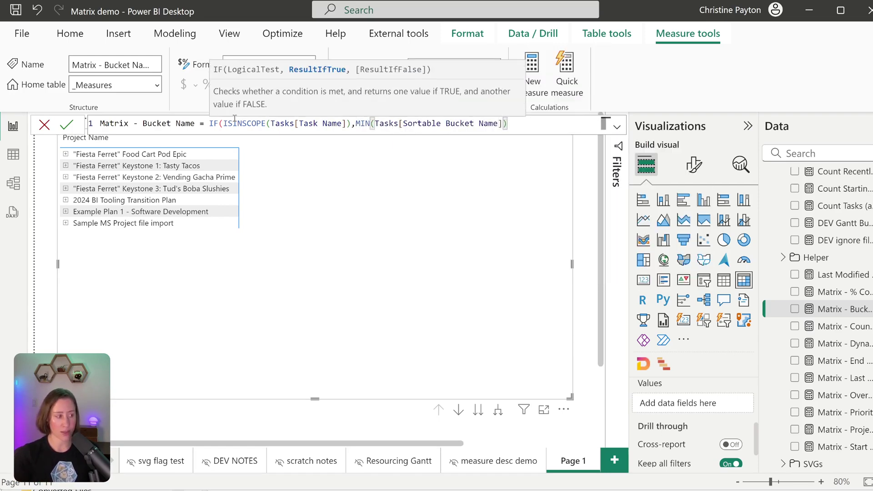
Step: Set the IF's false result to BLANK(), close the formula and commit the Matrix - Bucket Name measure
type(", b")
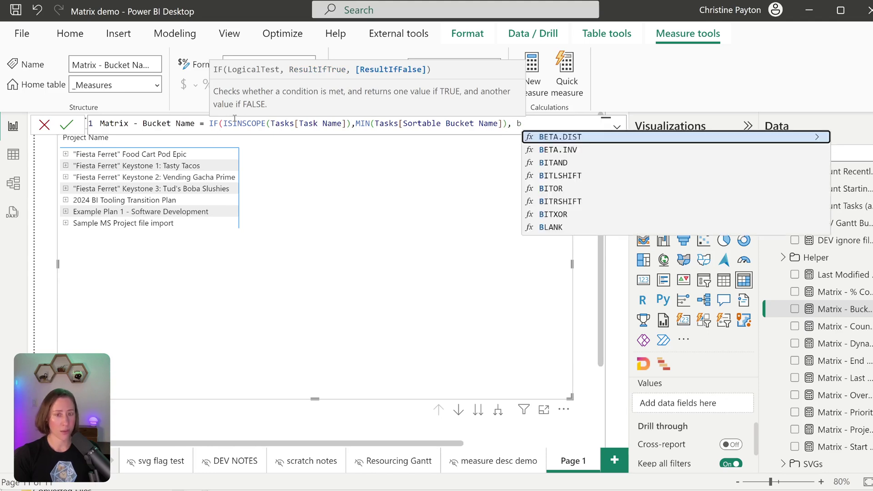
type("l")
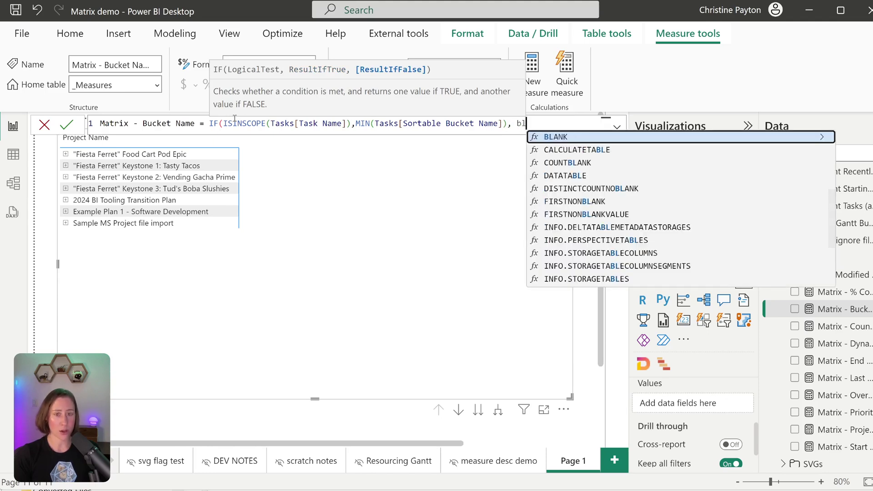
key("Tab")
type(")")
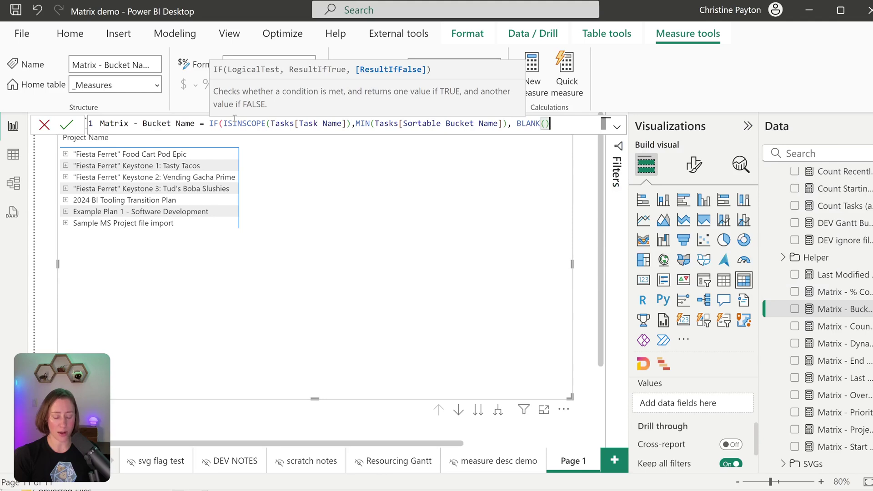
type(")")
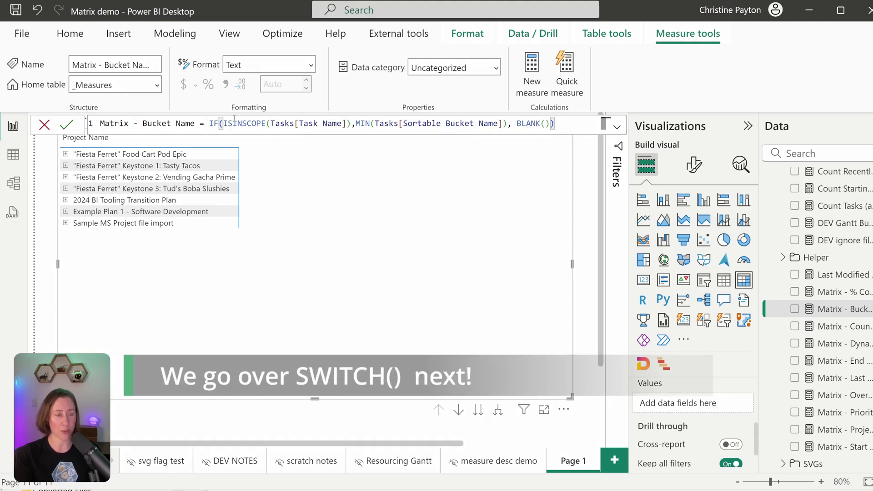
key("Return")
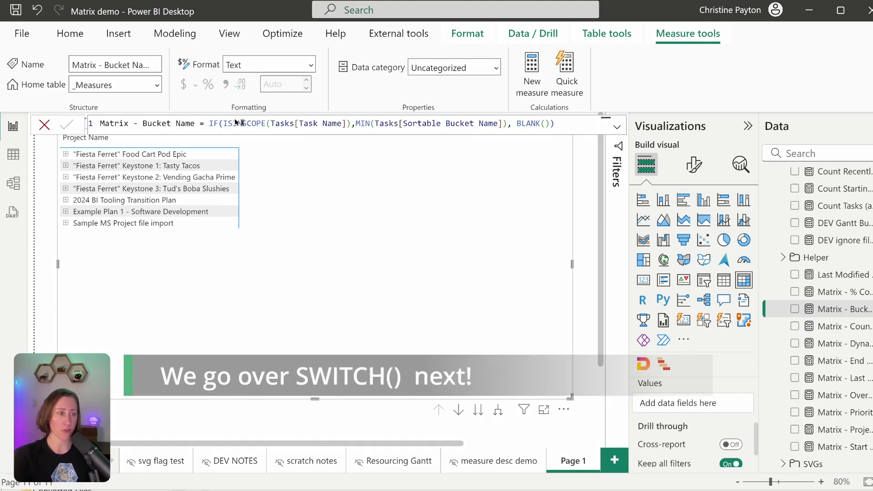
Step: Add the Matrix - Bucket Name measure to the matrix values
left_click_drag(843, 310, 678, 404)
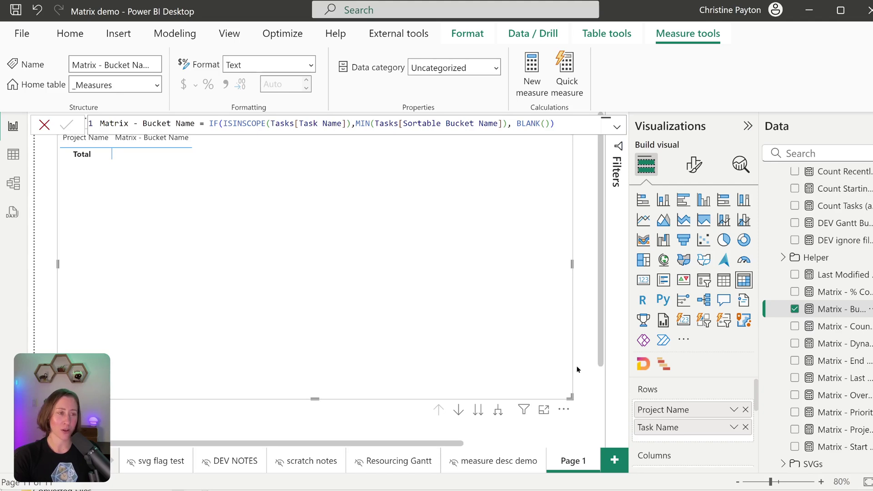
scroll(637, 389, "down", 2)
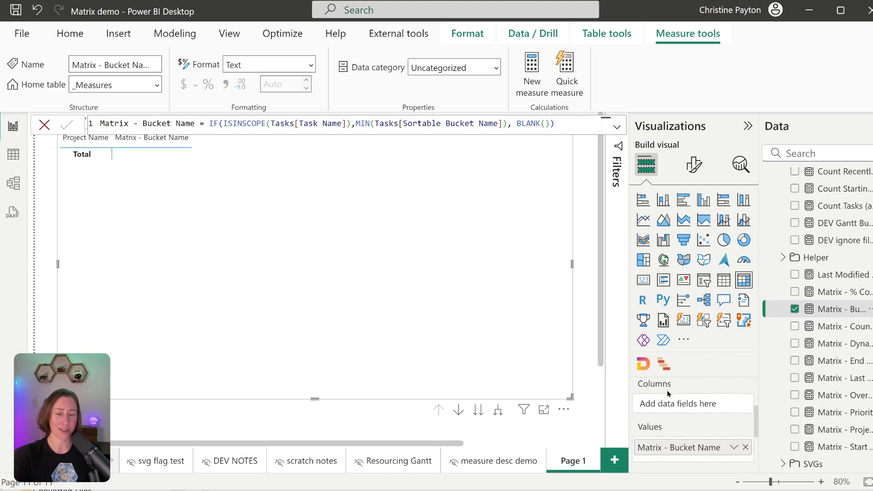
scroll(668, 394, "up", 2)
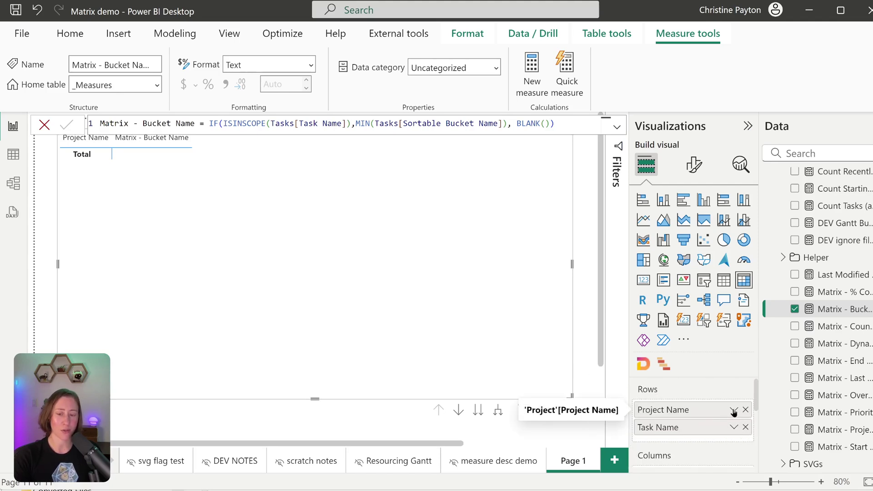
Step: Show items with no data for the Project Name rows, and check the bucket names in the "Fiesta Ferret" Food Cart Pod Epic tasks
left_click(734, 410)
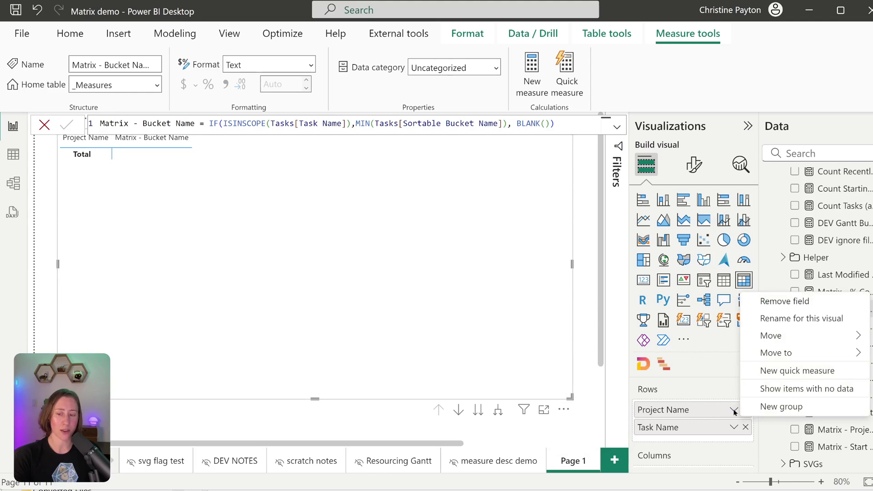
left_click(789, 390)
left_click(66, 155)
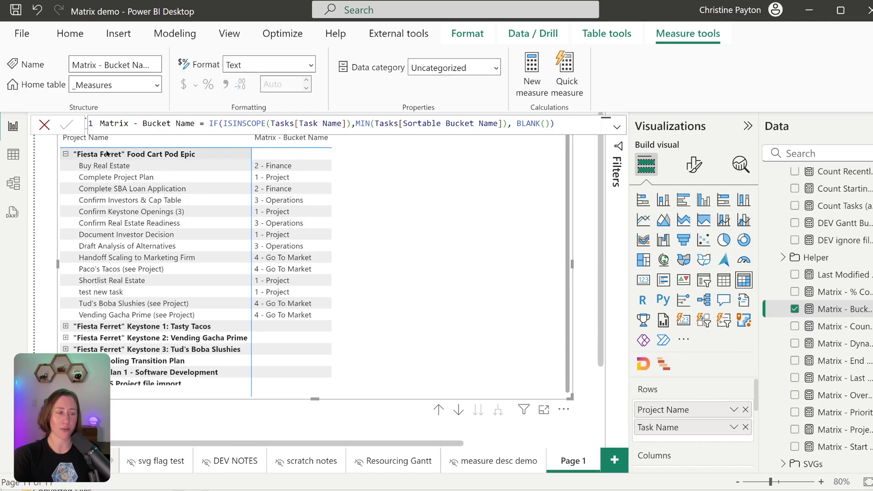
left_click(65, 153)
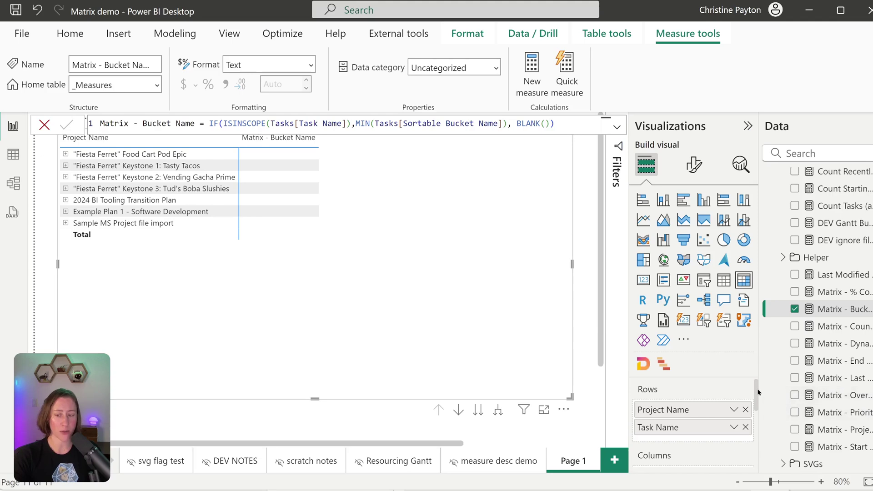
Step: Rename the Matrix - Bucket Name value to "Bucket Name" for this visual
left_click_drag(757, 393, 757, 435)
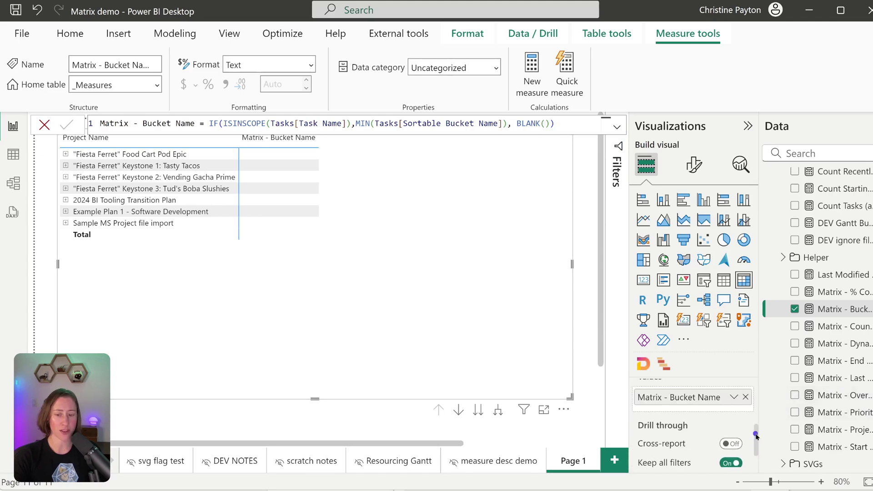
double_click(678, 399)
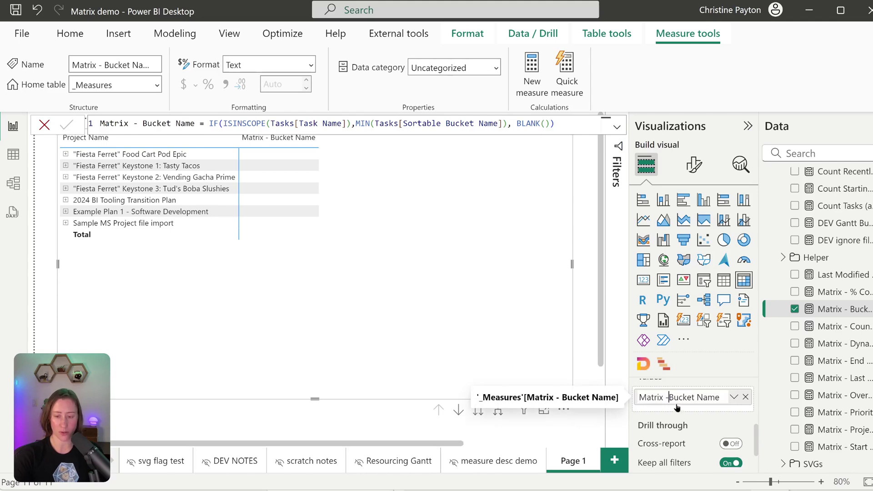
key("BackSpace")
key("BackSpace")
key("BackSpace")
key("BackSpace")
key("BackSpace")
key("BackSpace")
key("BackSpace")
key("BackSpace")
key("BackSpace")
key("Return")
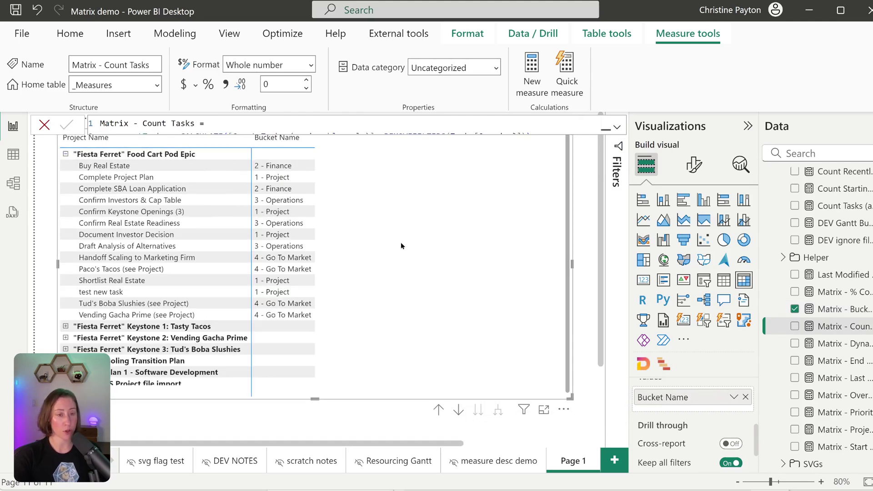
Step: Open the Matrix - Last Modified measure and begin its formula with a SWITCH that evaluates TRUE()
left_click(597, 215)
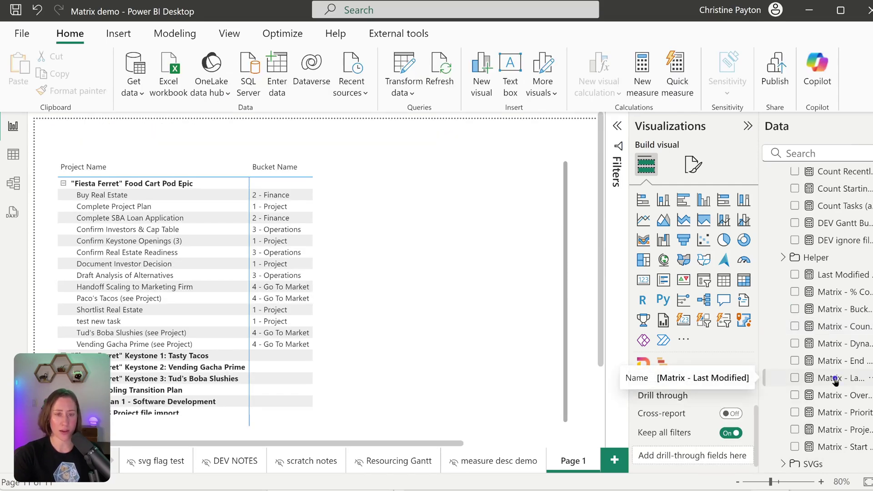
left_click(835, 379)
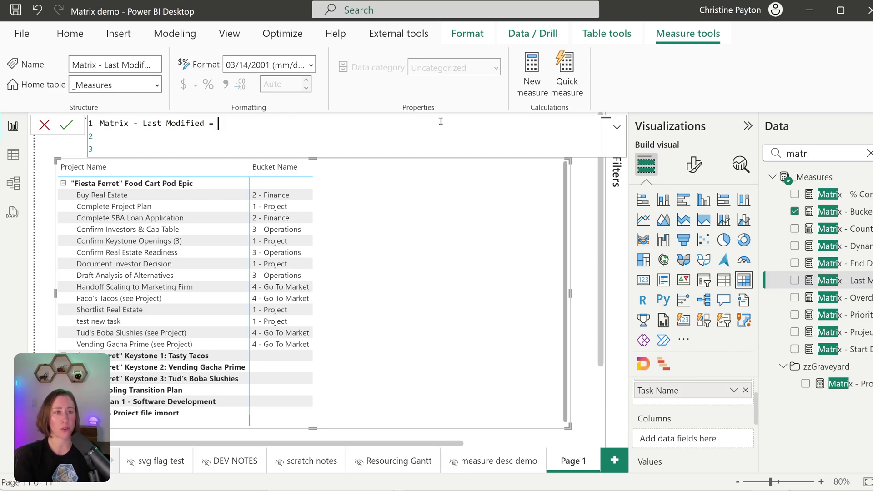
key("shift+Return")
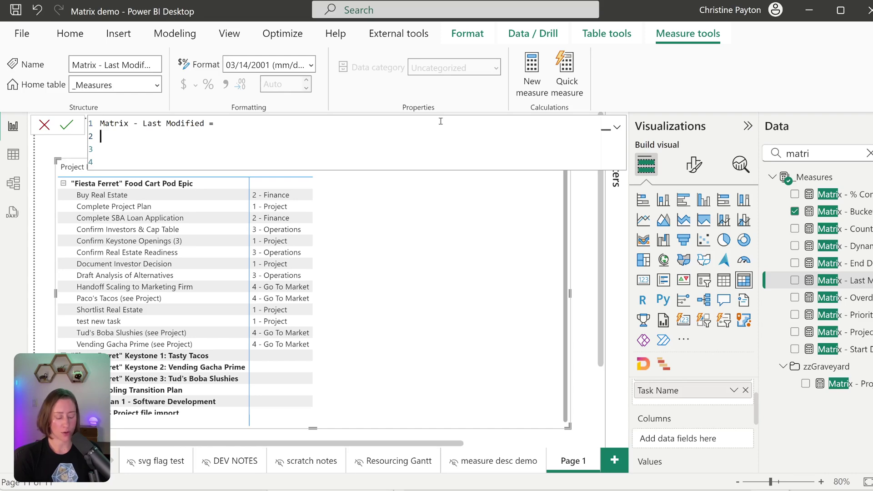
type("SWITCH(")
key("shift+Return")
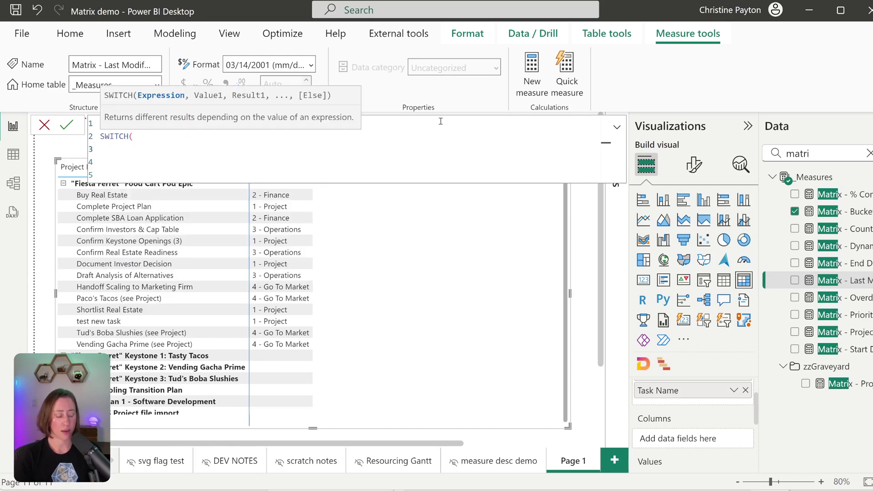
type("TRUE(),")
key("shift+Return")
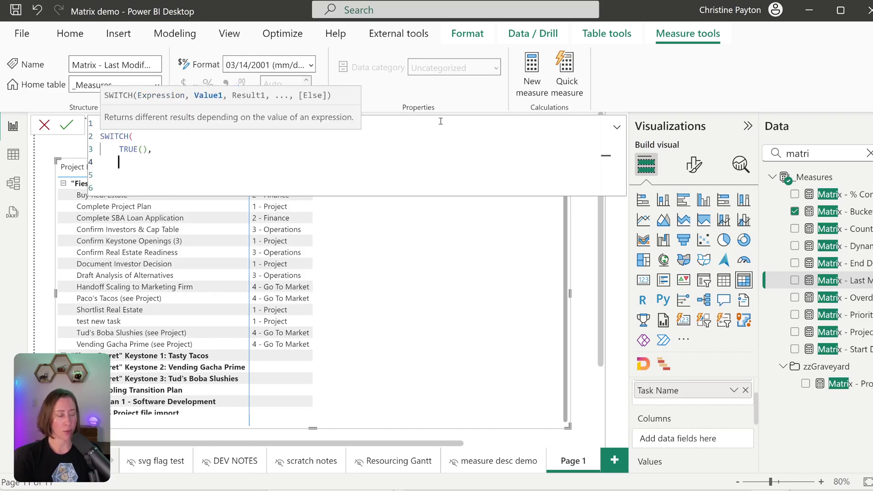
Step: Add a SWITCH branch returning MAX(Tasks[Modified On]) when ISINSCOPE(Tasks[Task Name]) is true
type("ISINSCOPE(ta")
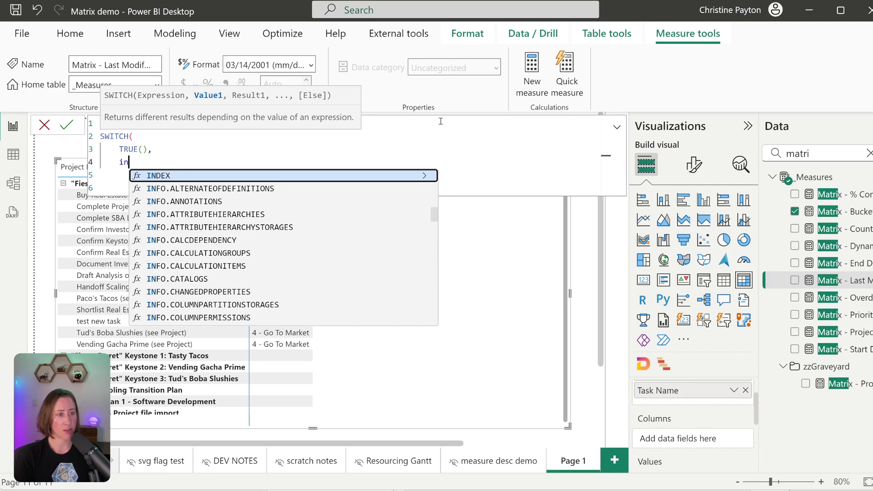
type("sks[Task Name]),")
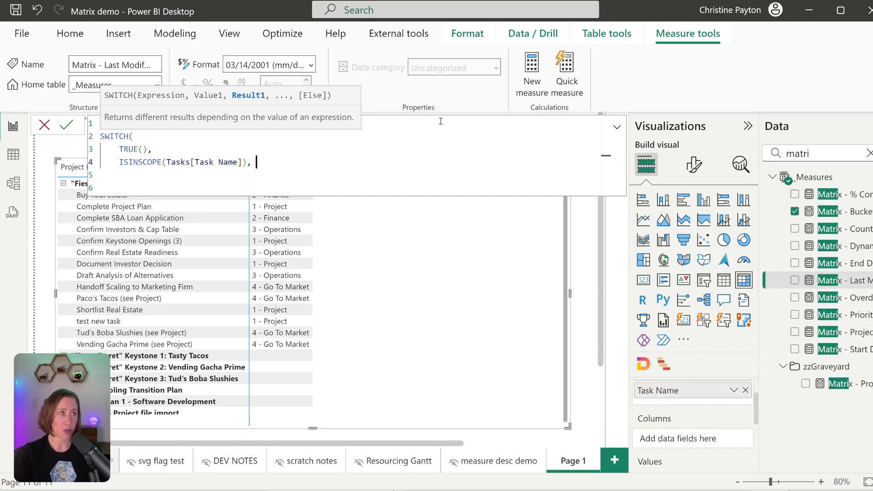
type("m")
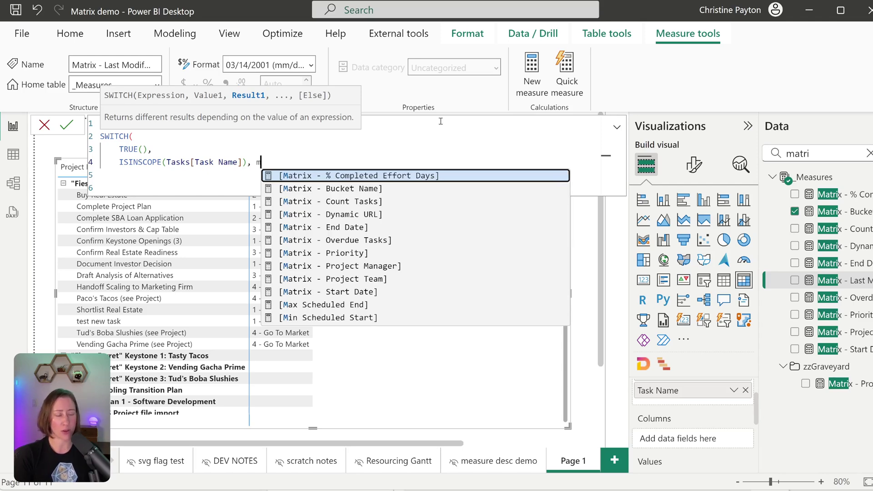
type("ax(modif")
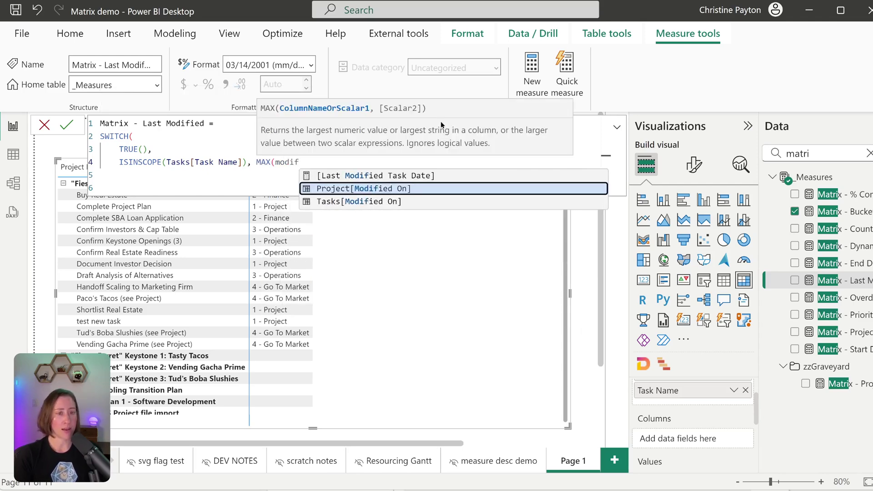
key("Down")
key("Tab")
type("),")
key("Return")
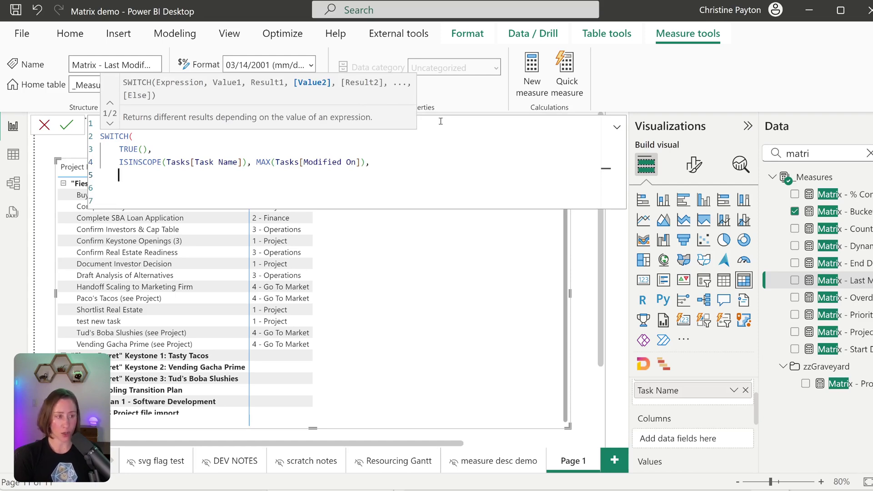
Step: Add a second branch for ISINSCOPE(Project[Project Name]) whose result begins with CALCULATE over MAX(Tasks[Modified On])
type("ISINSCOPE(")
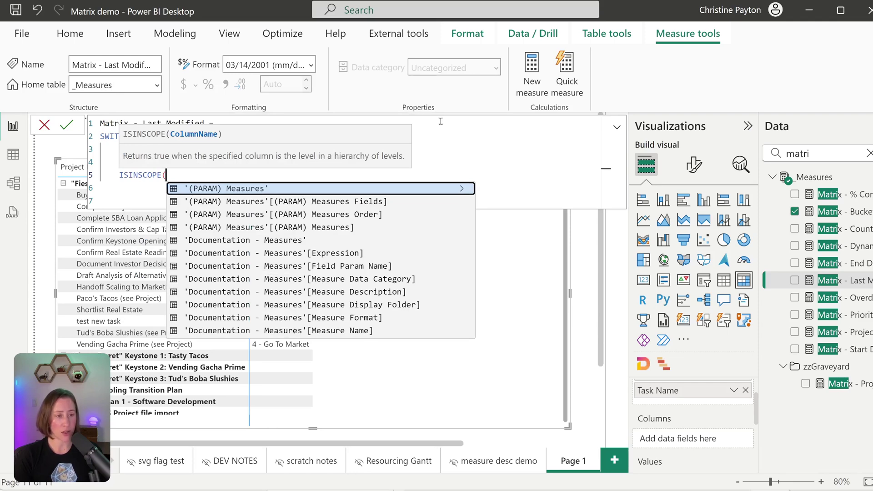
type("Project[Project Name])")
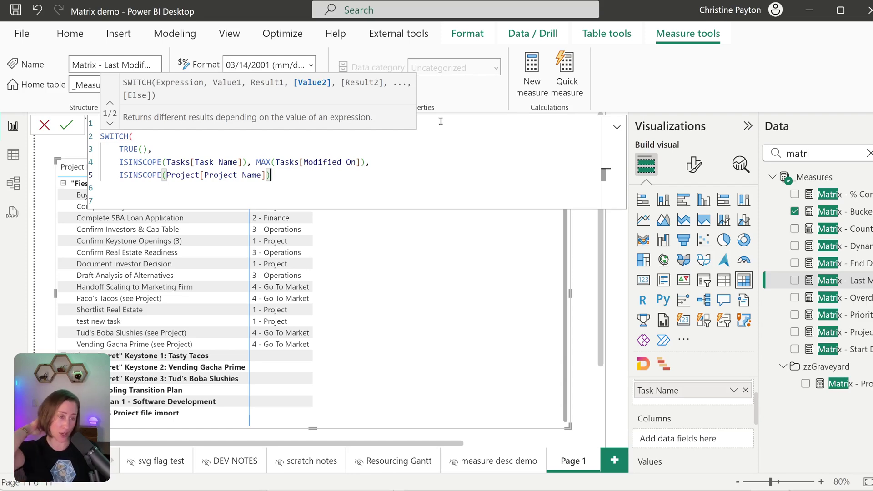
type(", calc")
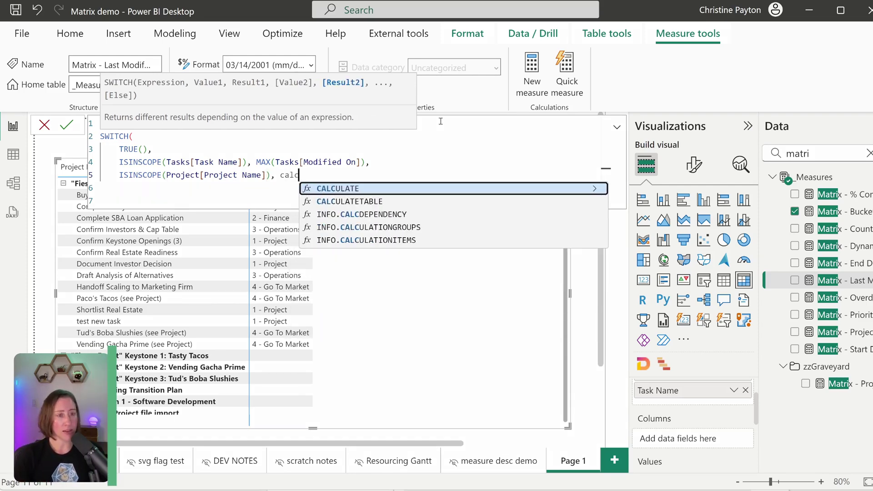
key("Tab")
type("m")
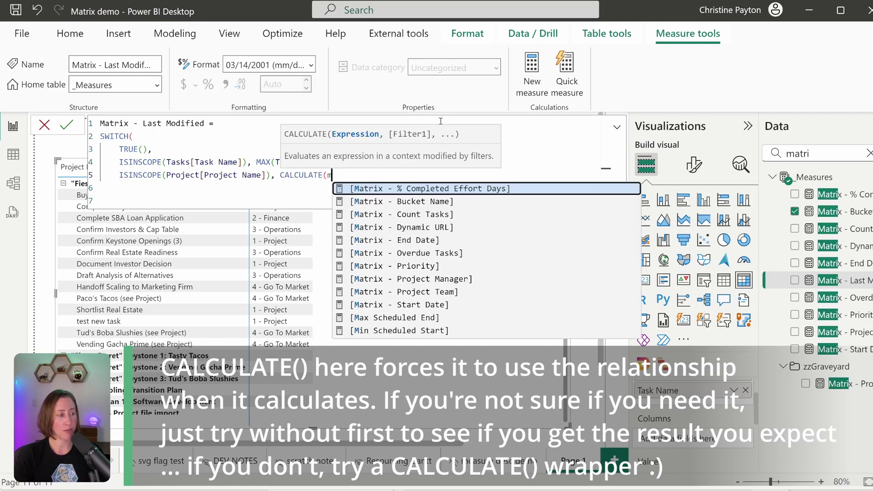
type("ax(Tasks[Modified On]),")
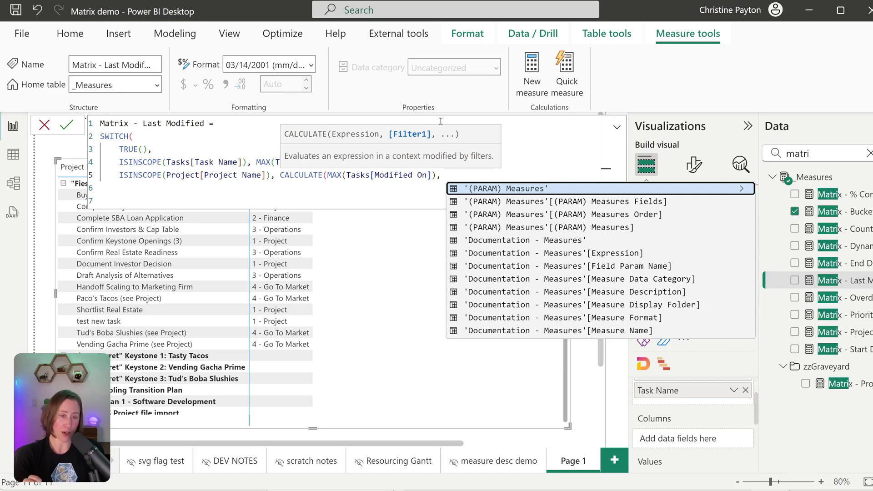
Step: Complete the CALCULATE with the filter arguments ALL(Tasks) and KEEPFILTERS(Project)
type("ALL(")
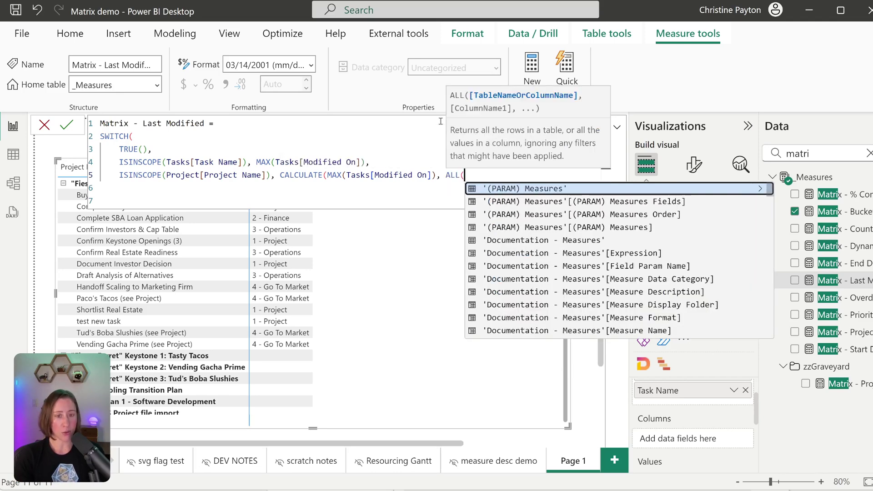
type("Tasks)")
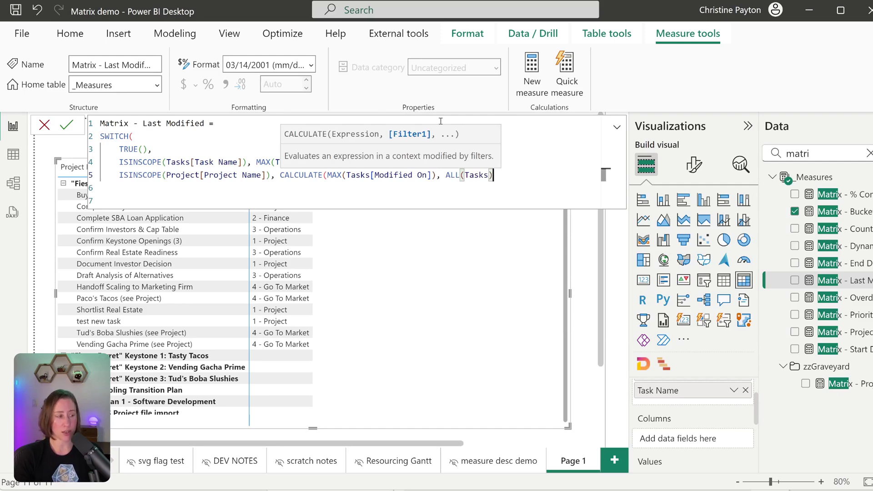
type(", KEEPFILTERS(")
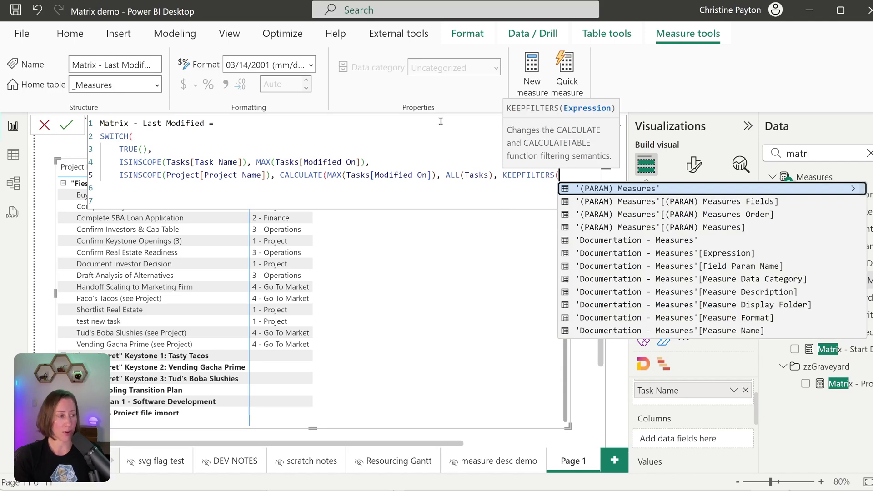
type("project")
key("Tab")
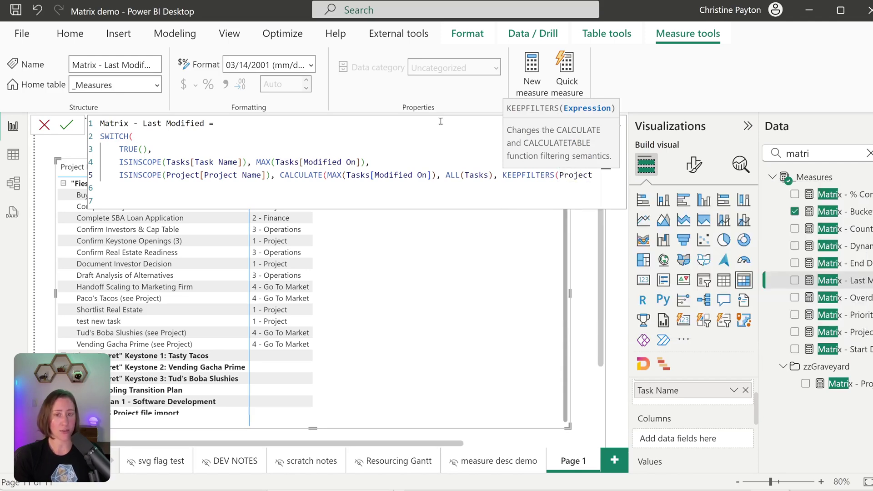
type("))")
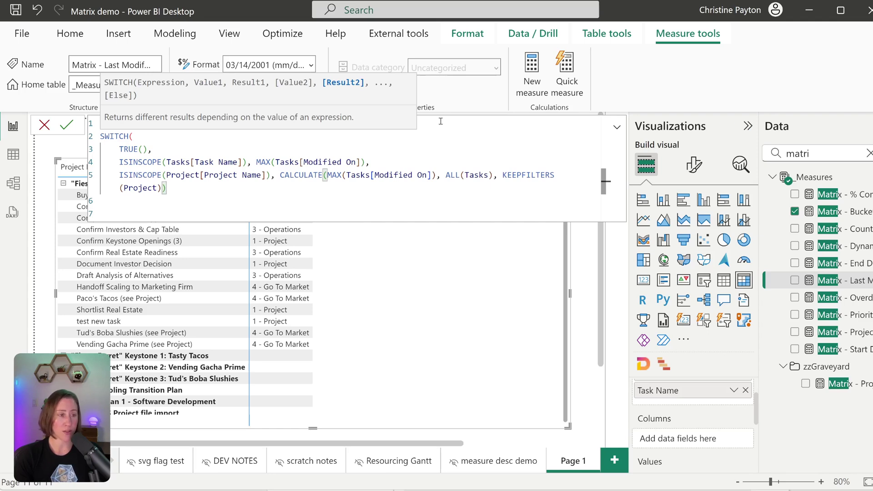
Step: Set the SWITCH's else result to BLANK(), close the formula and commit the Matrix - Last Modified measure
type(",")
key("shift+Return")
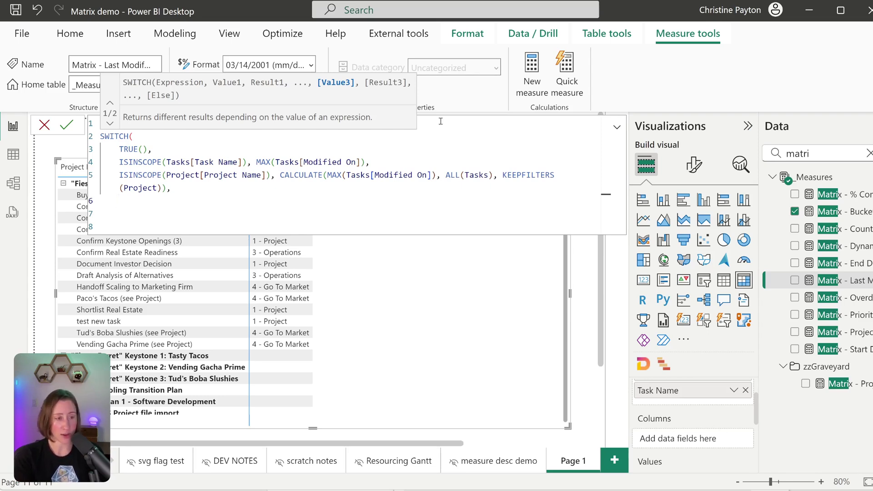
type("bl")
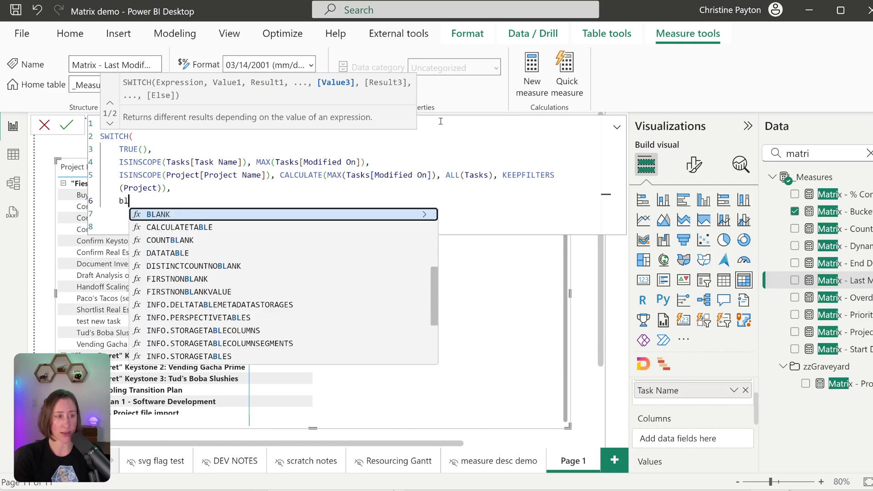
key("Tab")
key("Return")
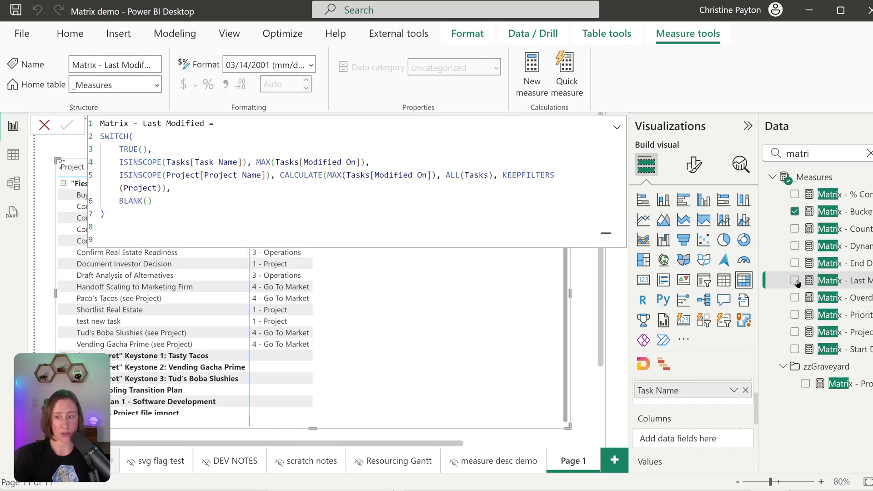
Step: Add Matrix - Last Modified to the matrix values, and expand only the "Fiesta Ferret" Keystone 2: Vending Gacha Prime project
left_click(794, 281)
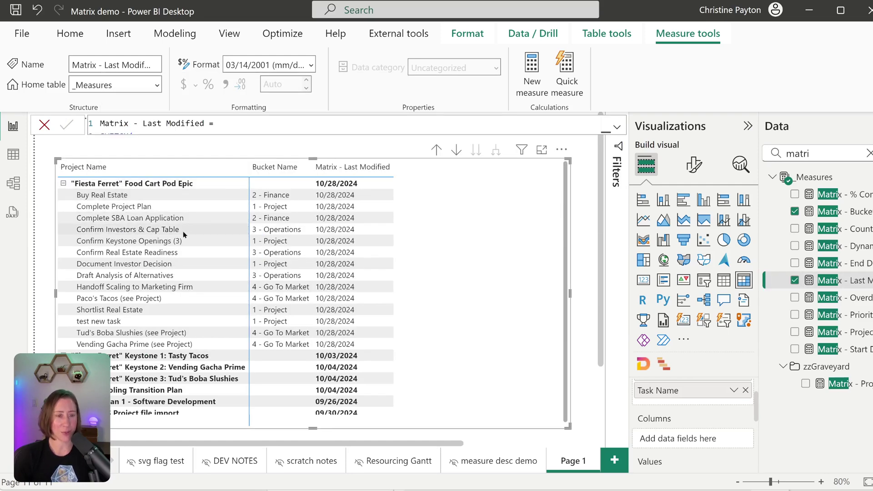
left_click(63, 183)
left_click(63, 207)
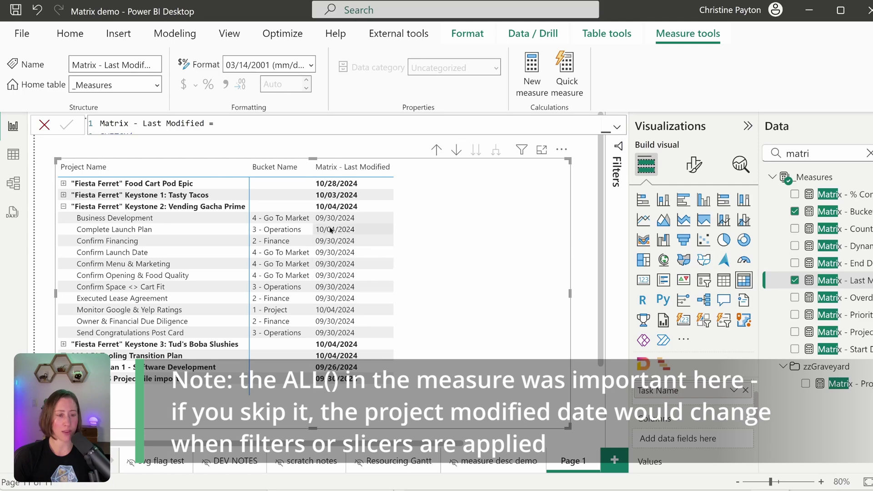
Step: Rename the Matrix - Last Modified value to "Last Modified" for this visual
scroll(655, 391, "down", 3)
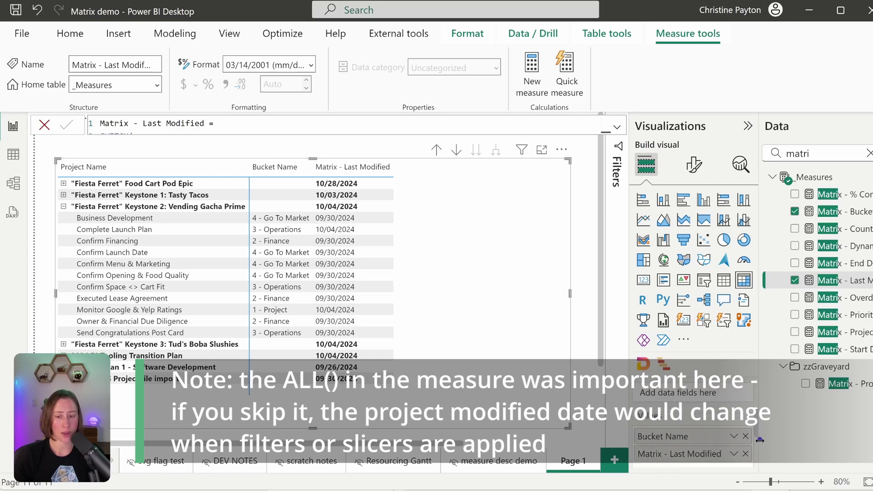
key("Delete")
Step: Open the Matrix - Overdue Tasks measure and enter an IF returning BLANK() when ISINSCOPE(Tasks[Task Name]) is true
left_click(841, 297)
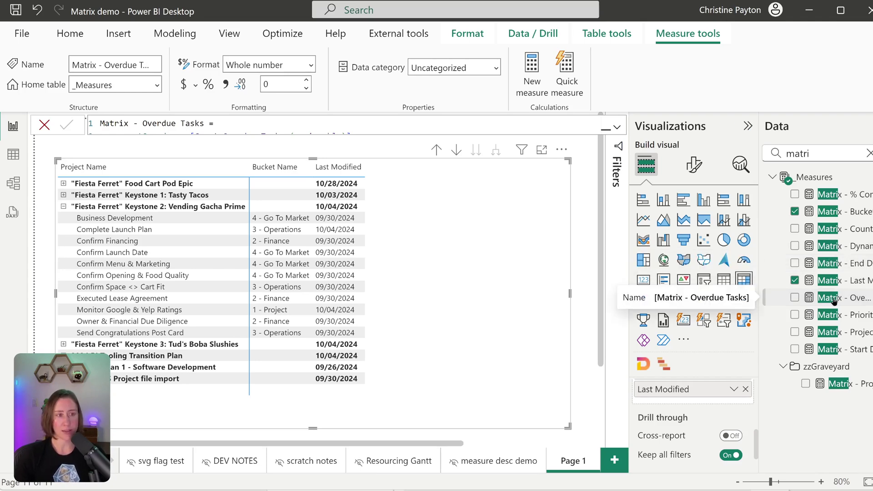
left_click(265, 124)
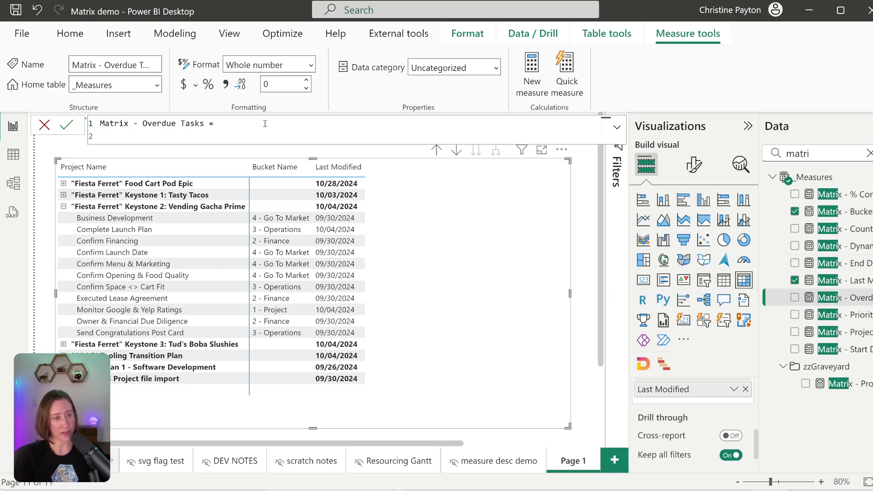
type("IF(")
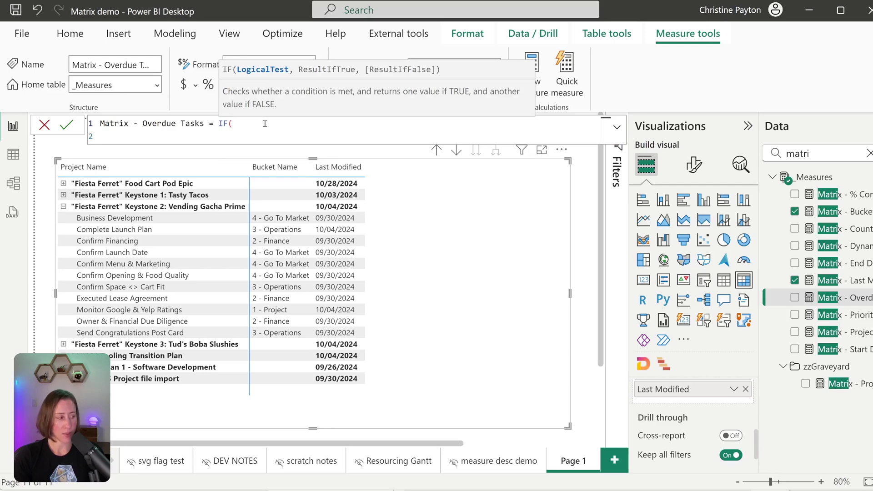
type("ISINSCOPE(")
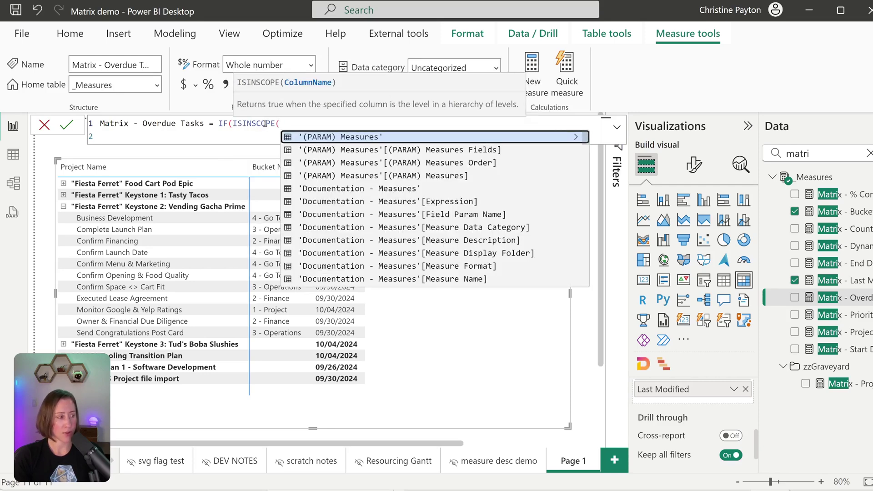
type("tasks[Task Name]), BLANK()")
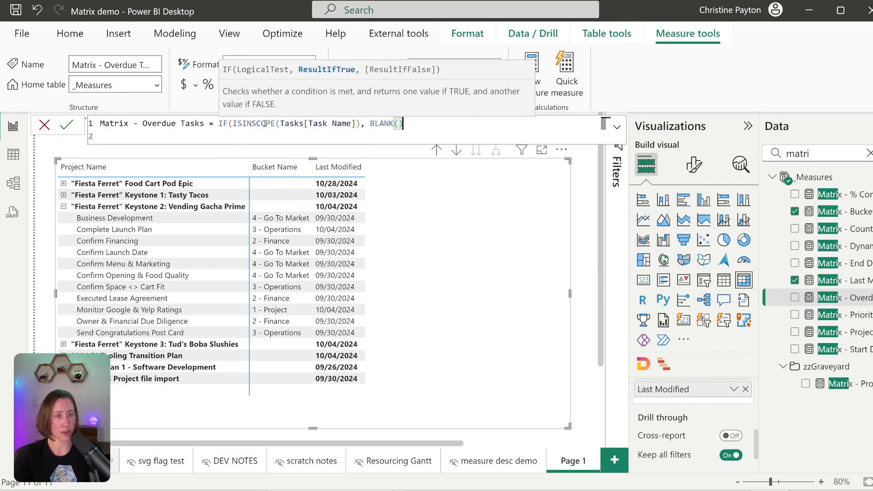
Step: Set the IF's false result to [Count Overdue Tasks (assignable)], commit the measure and add it to the matrix values
type(", ")
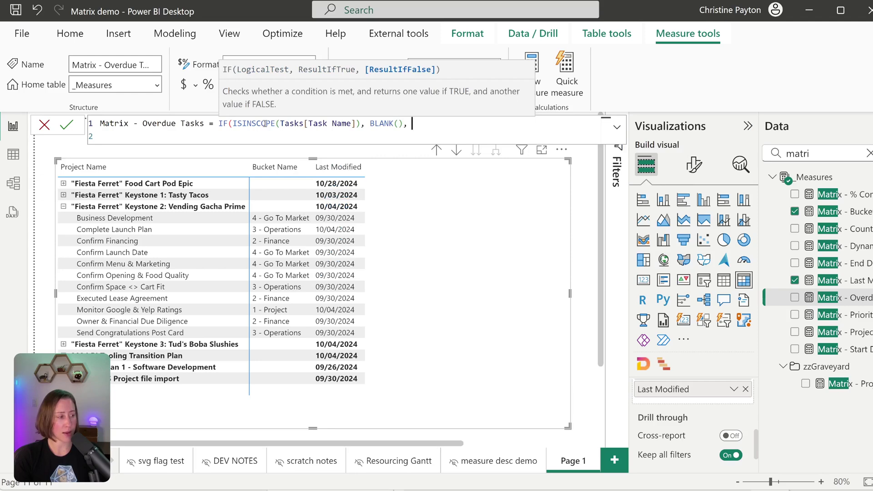
type("count")
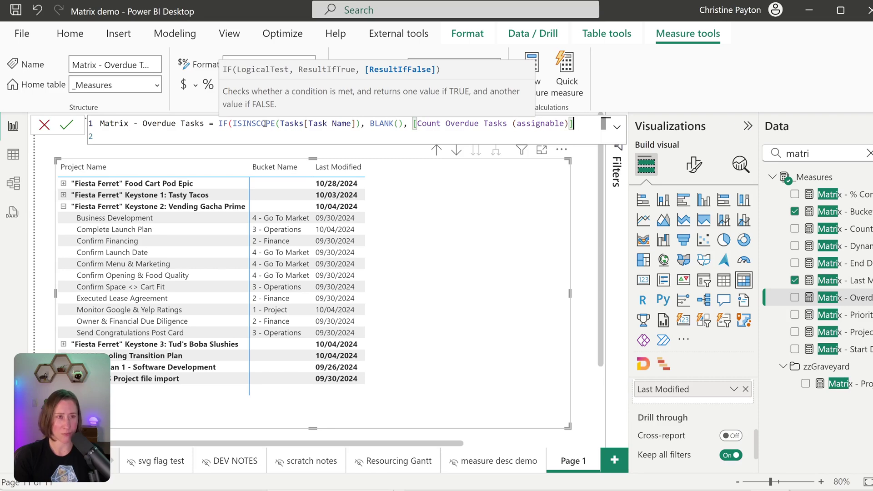
type(")")
key("Return")
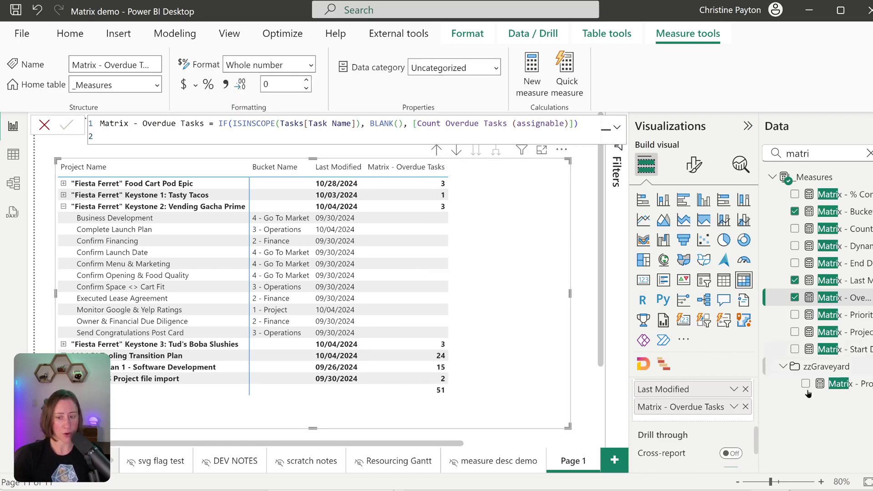
Step: Start icon conditional formatting on the Matrix - Overdue Tasks value and base it on Count Overdue Tasks (assignable)
left_click(735, 407)
mouse_move(792, 353)
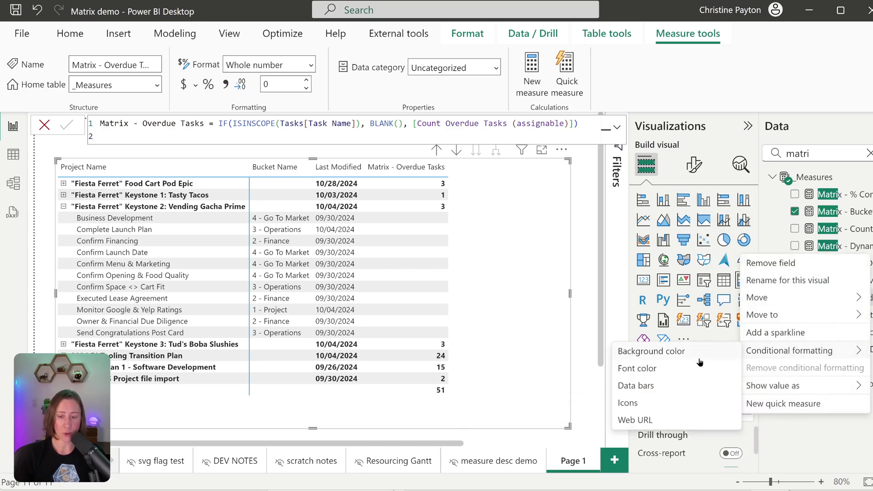
left_click(645, 403)
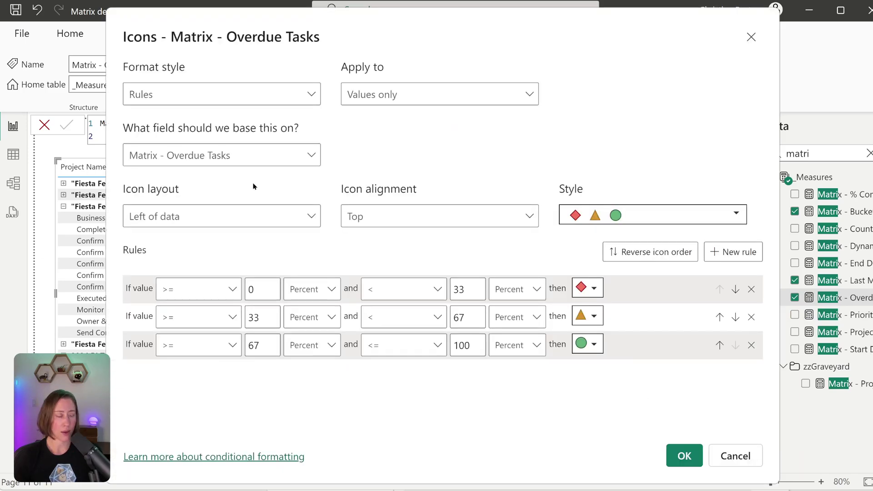
left_click(293, 156)
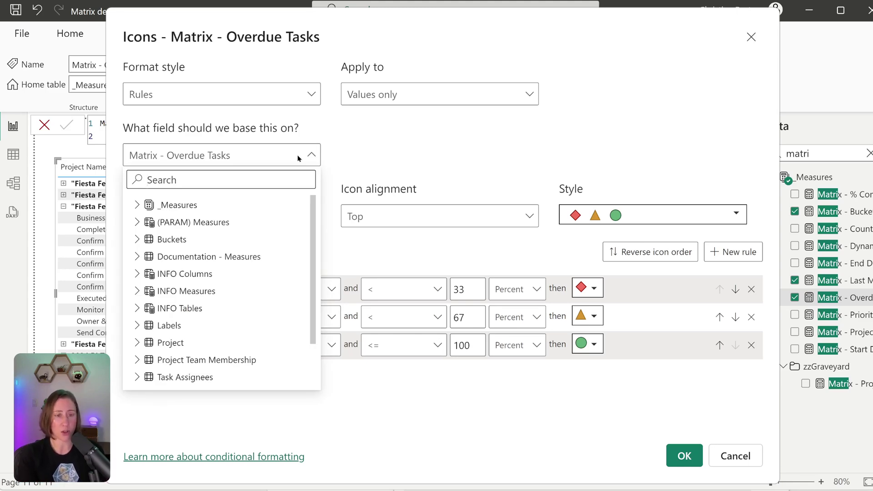
type("count over")
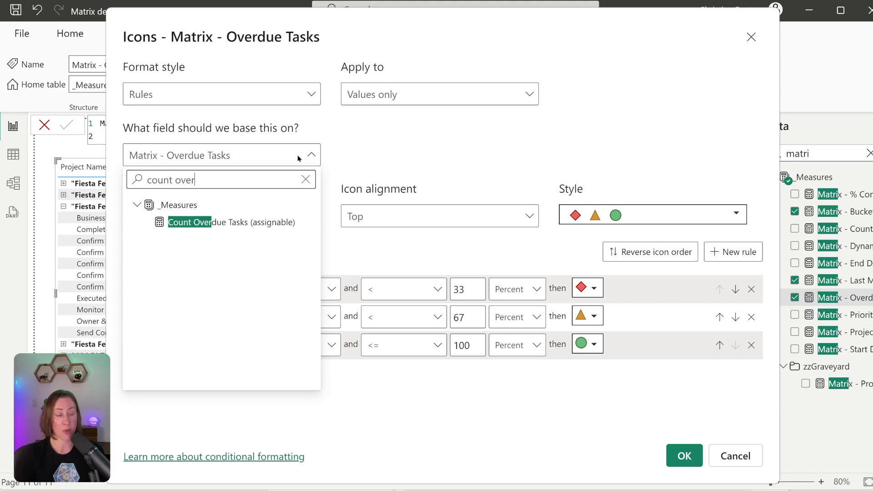
left_click(242, 222)
Step: Choose the red, yellow and green flag icon style and set the icon layout to Right of data
left_click(733, 214)
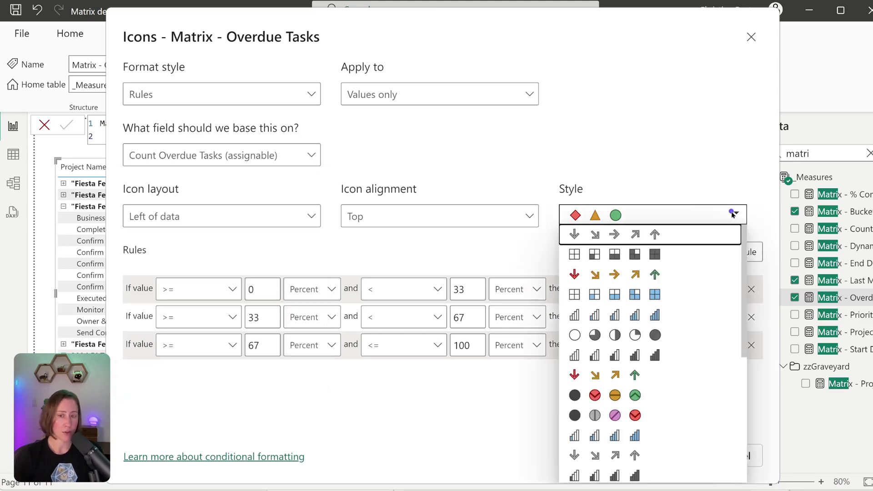
scroll(663, 317, "down", 3)
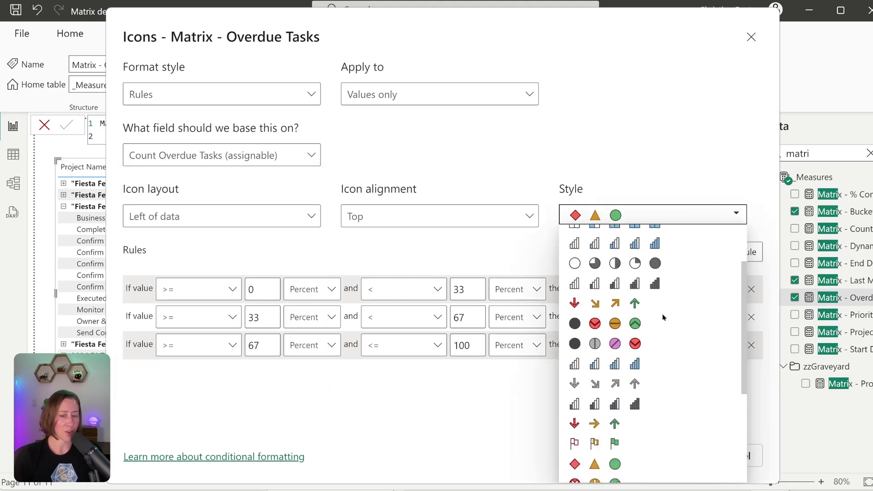
scroll(660, 321, "down", 2)
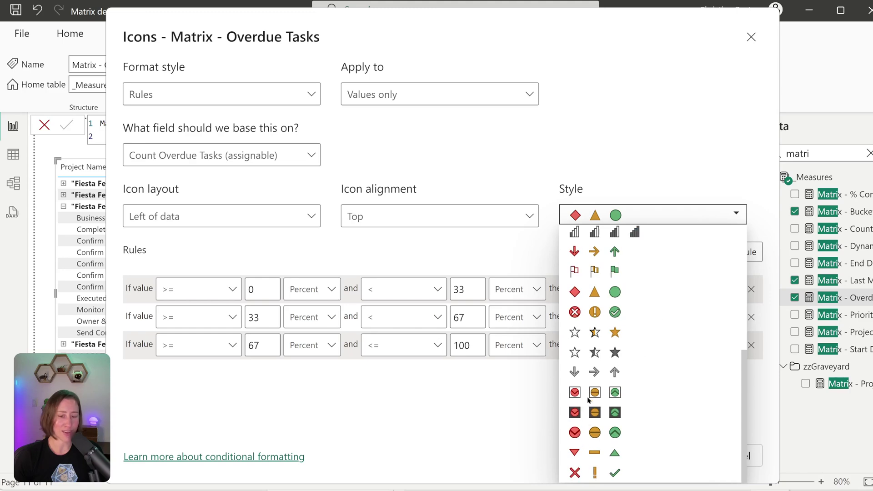
left_click(575, 272)
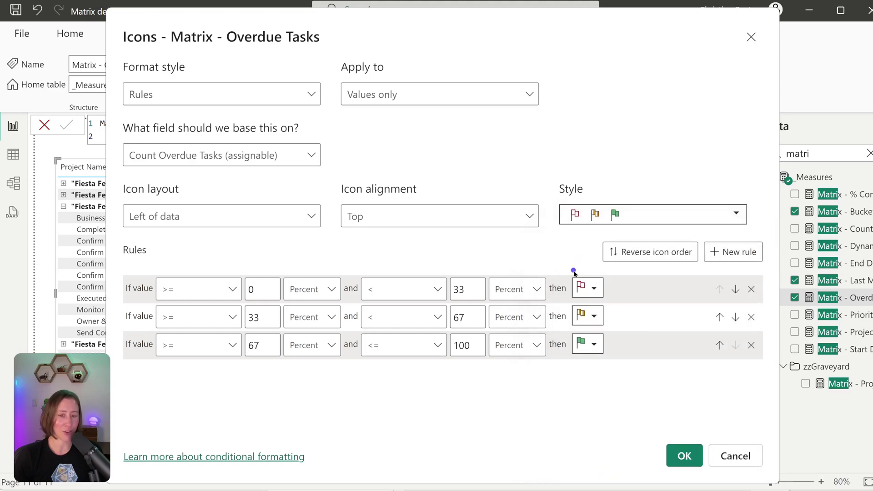
left_click(257, 219)
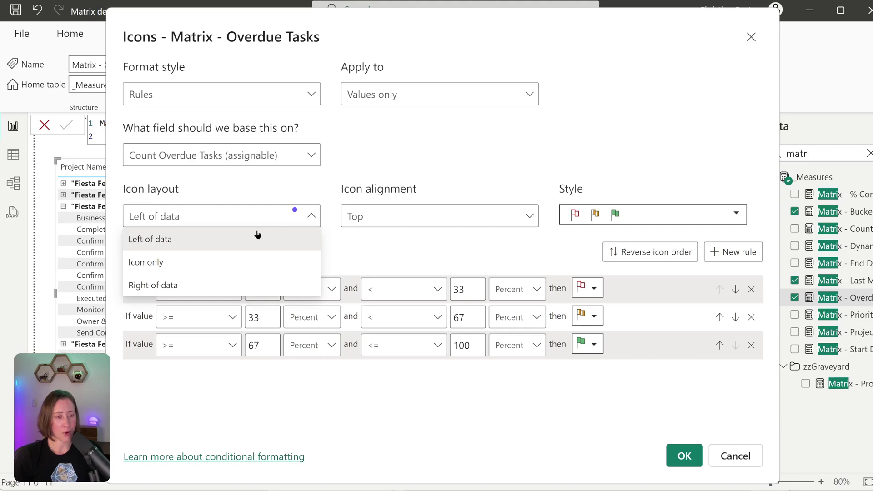
left_click(198, 284)
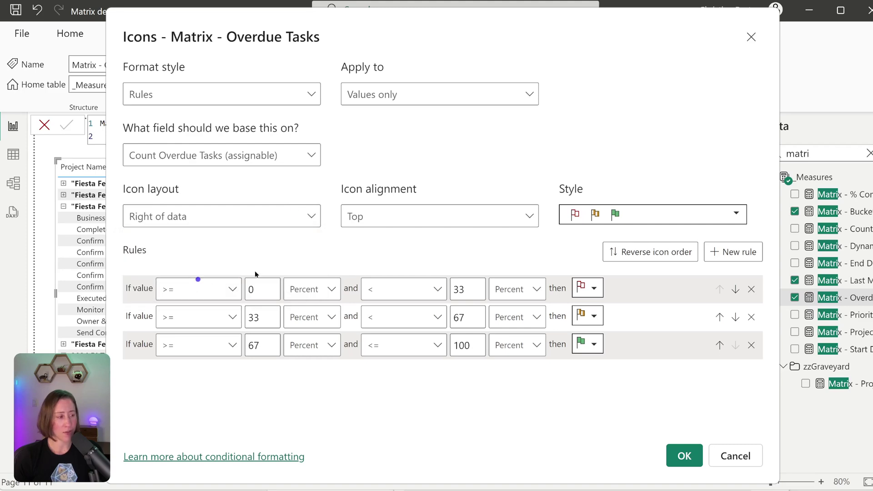
Step: Delete the yellow and green flag rules, and set the red flag rule's lower bound to >= 1 as a Number
left_click(752, 318)
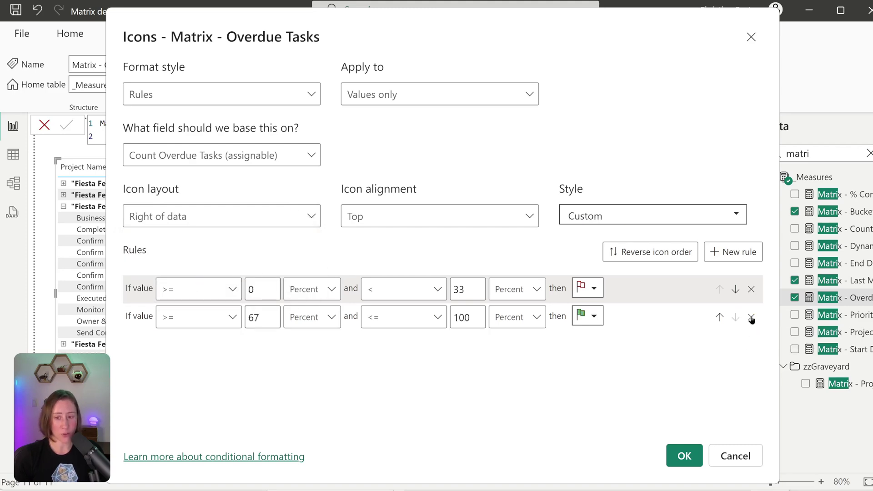
left_click(751, 319)
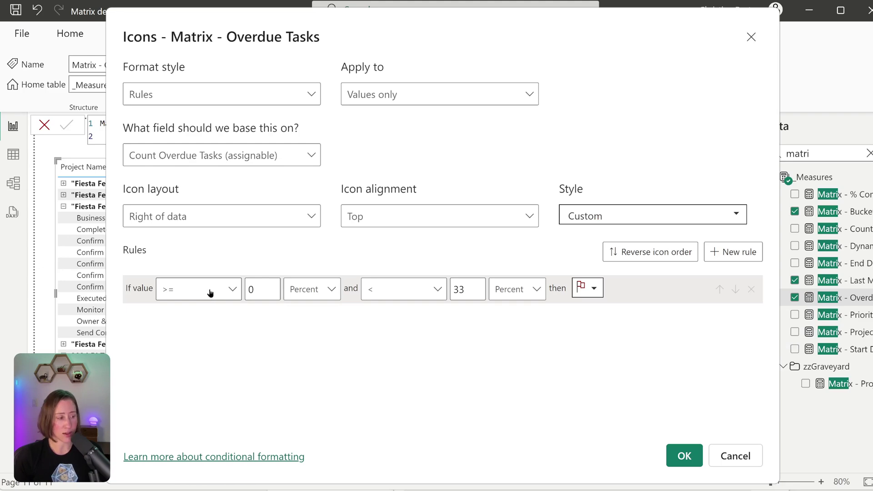
left_click(312, 289)
left_click(303, 312)
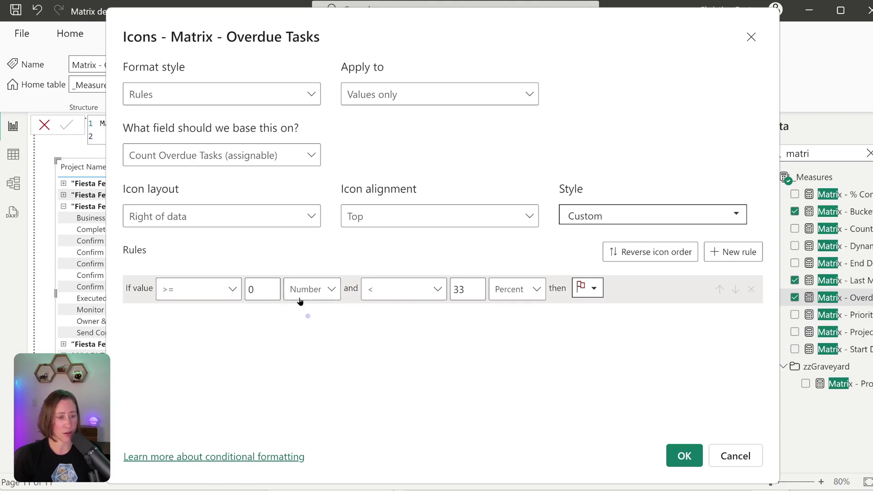
double_click(246, 288)
type("1")
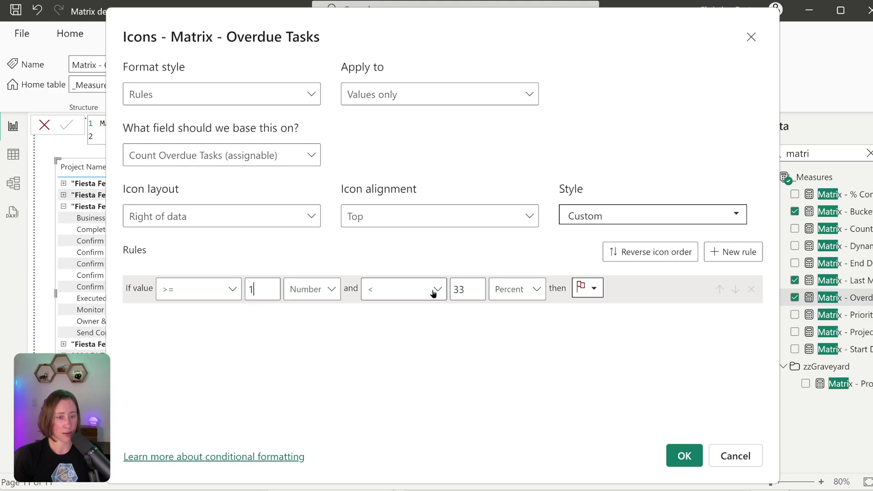
Step: Set the red flag rule's upper bound to the Number 999999, apply the icons and collapse the Keystone 2: Vending Gacha Prime project
left_click(527, 296)
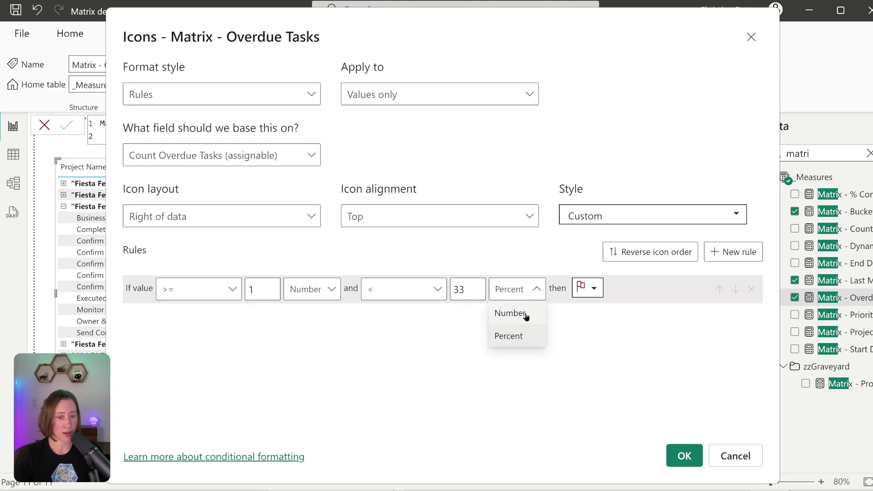
left_click(524, 313)
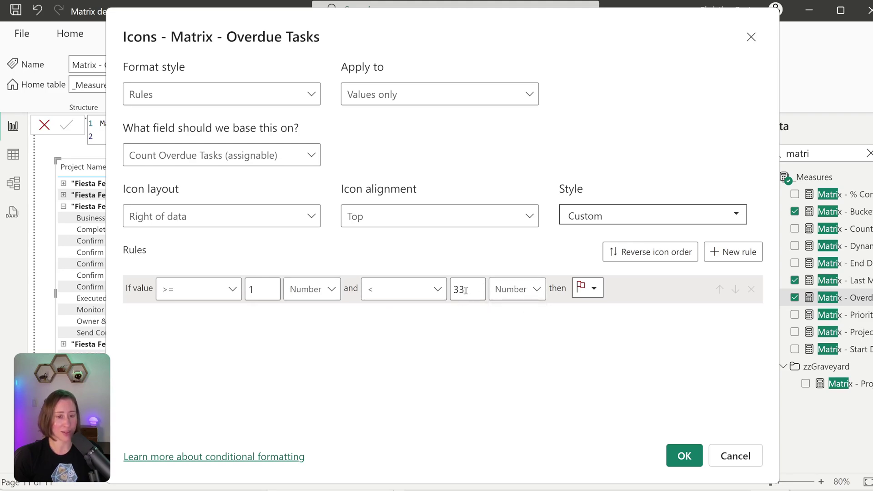
double_click(471, 282)
type("999999")
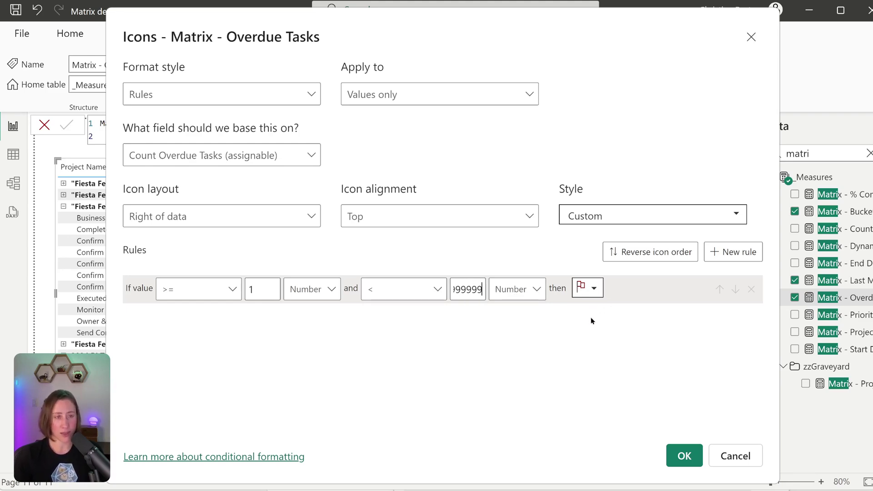
left_click(684, 455)
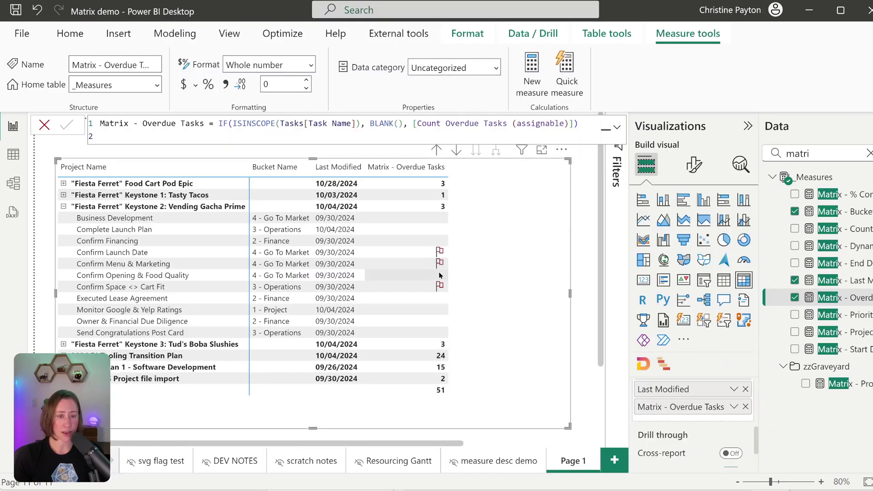
left_click(65, 207)
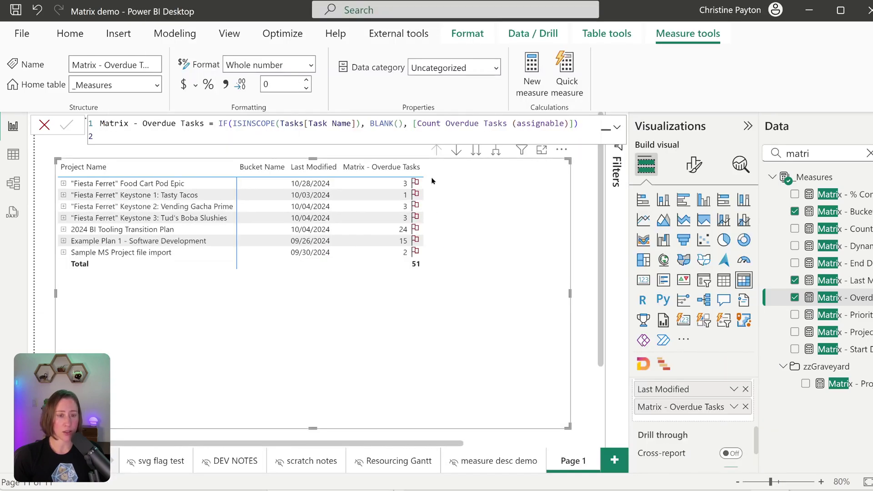
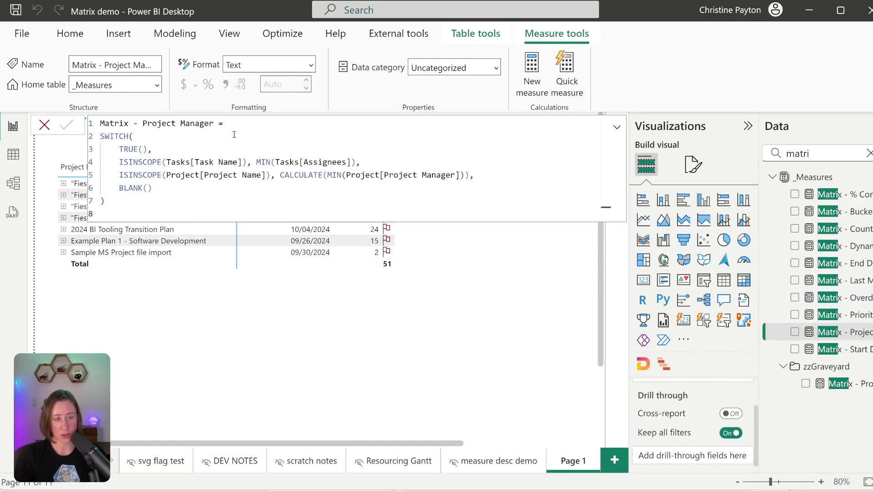
Step: Examine the task-level ISINSCOPE branch of the Matrix - Project Manager measure and open the Tasks[Assignees] column's formula
left_click_drag(117, 162, 248, 162)
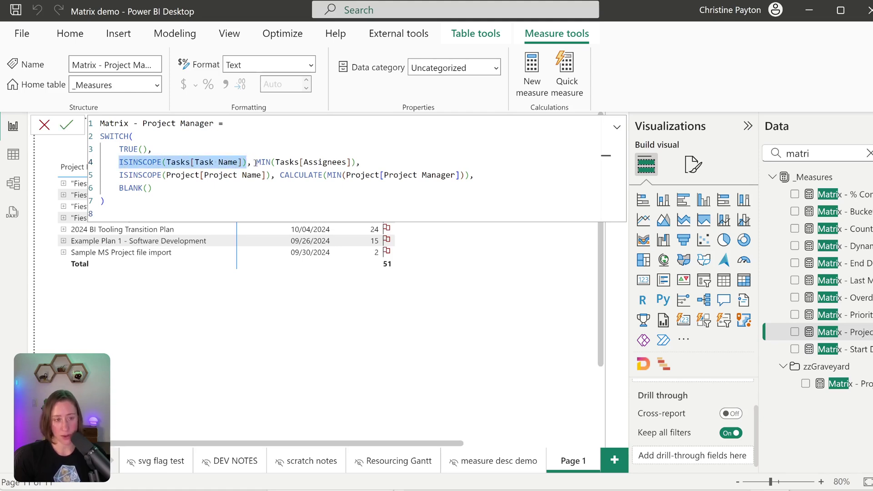
left_click_drag(257, 162, 351, 163)
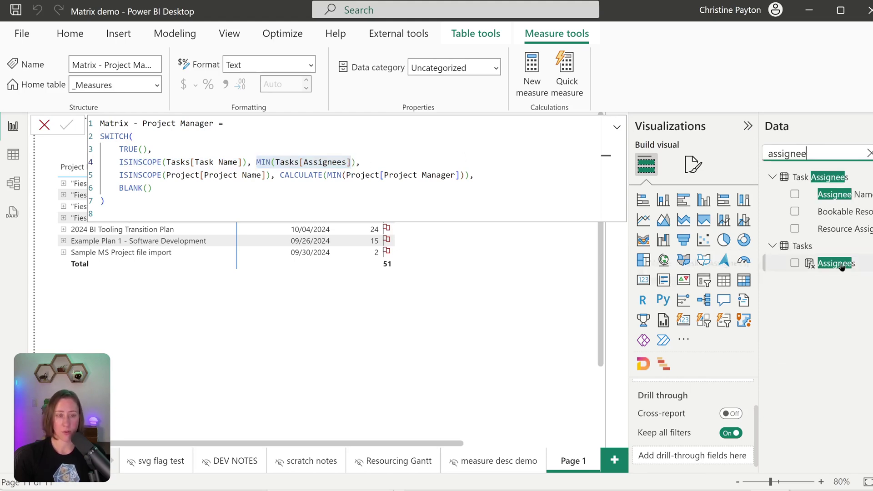
left_click(837, 264)
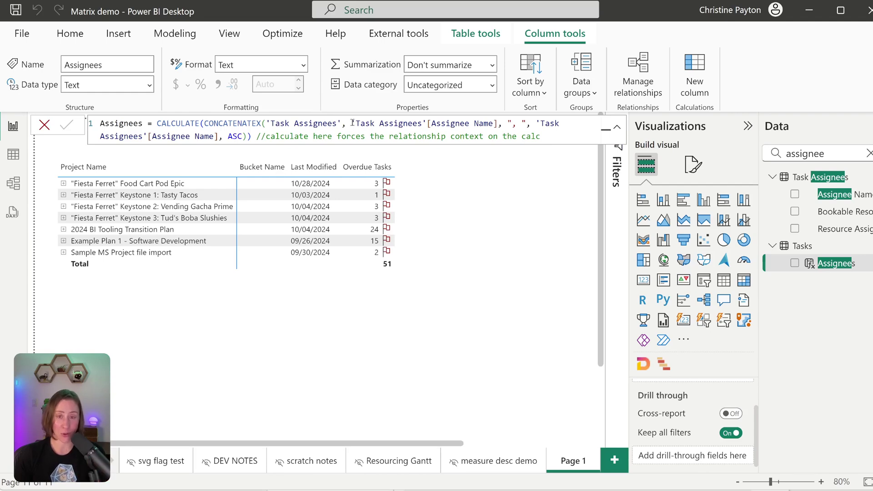
Step: Reopen the Matrix - Project Manager measure and examine its MIN(Tasks[Assignees]) result and the project-level CALCULATE branch
left_click(869, 153)
scroll(810, 232, "down", 5)
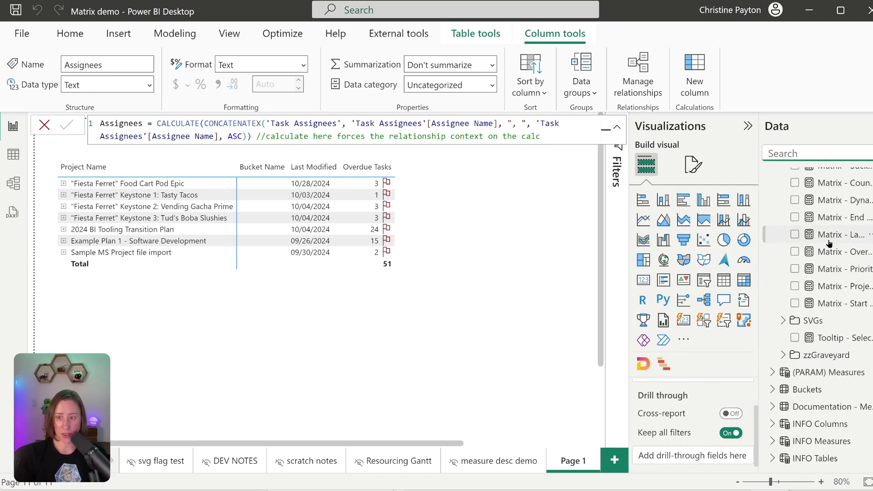
left_click(832, 287)
left_click_drag(330, 162, 356, 162)
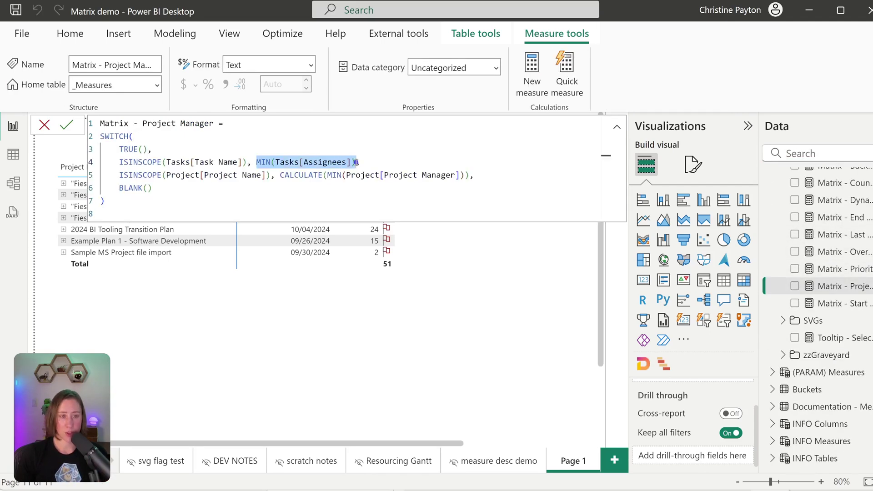
left_click(127, 175)
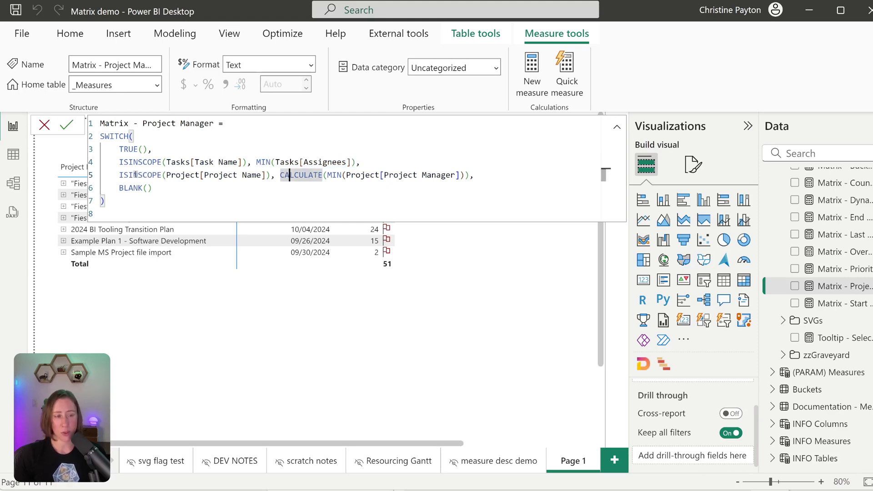
left_click_drag(278, 174, 323, 175)
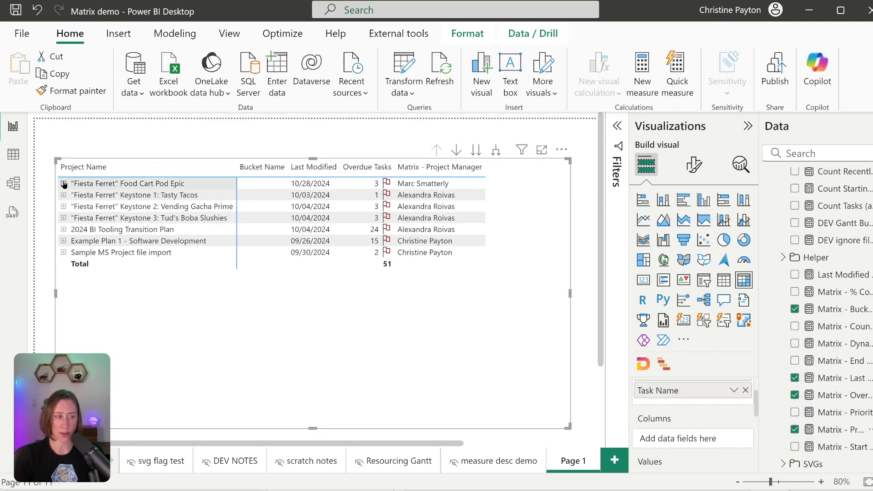
Step: Expand the "Fiesta Ferret" Food Cart Pod Epic project, then turn off text wrap for the matrix values and narrow the Matrix - Project Manager column
left_click(64, 184)
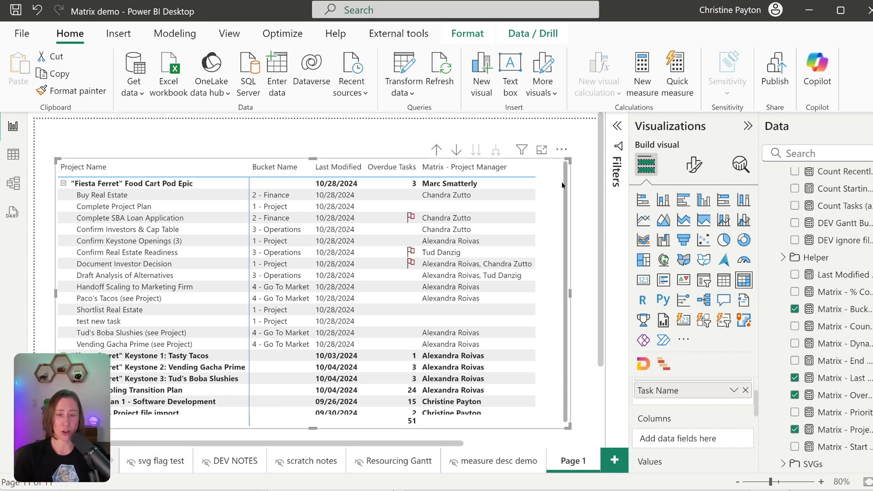
left_click(693, 165)
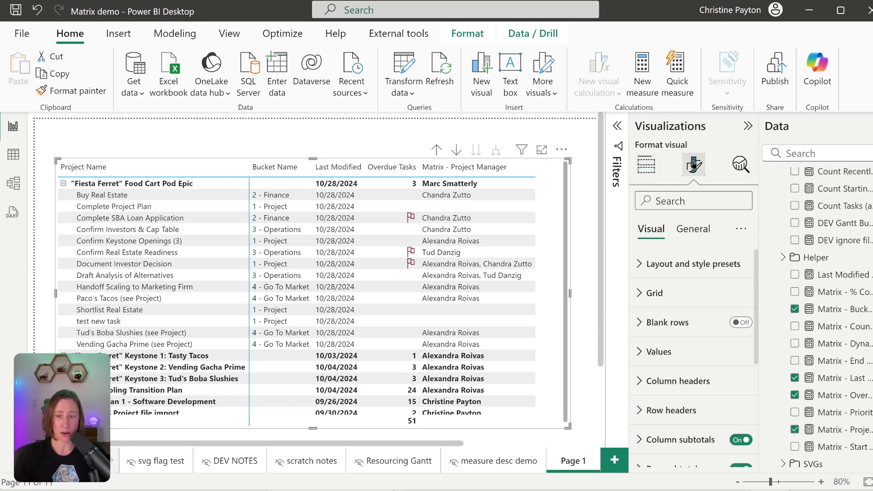
left_click(689, 200)
type("wrap")
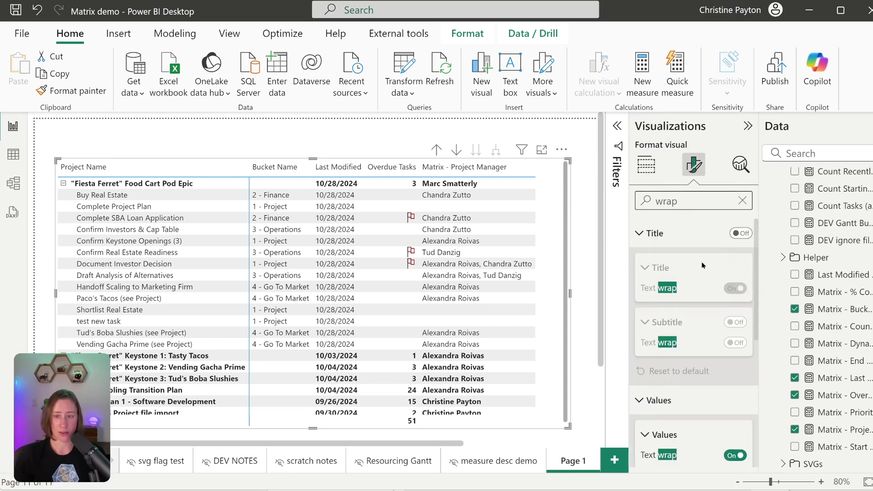
scroll(679, 377, "down", 2)
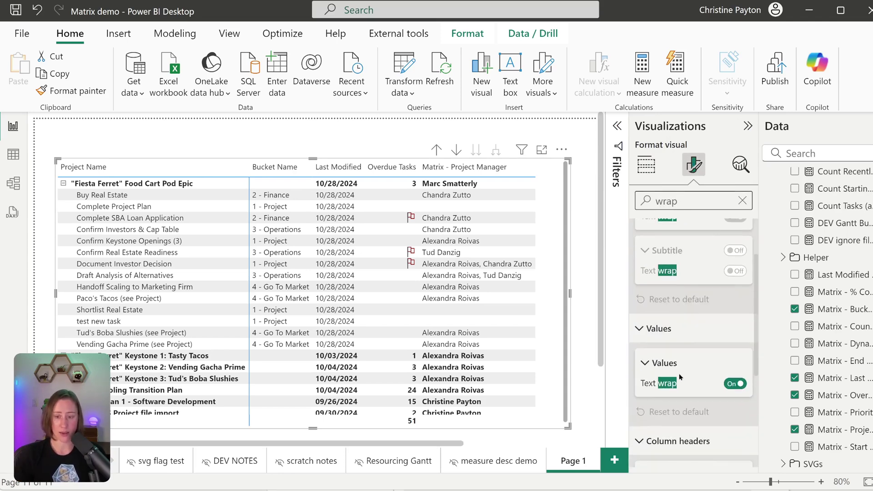
left_click(735, 384)
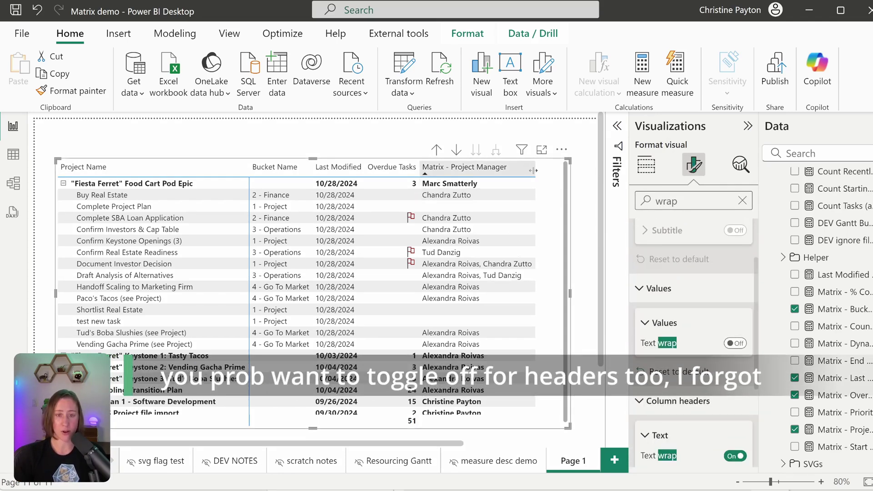
left_click_drag(514, 170, 506, 171)
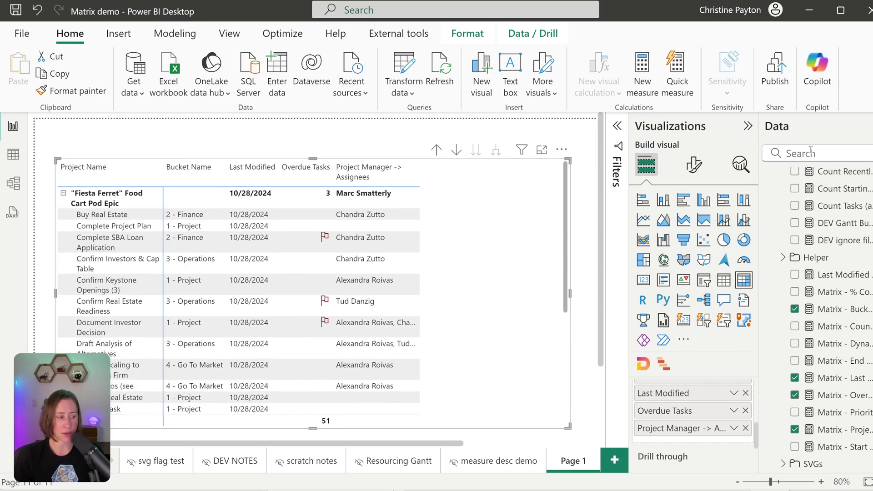
Step: Open the Matrix - Dynamic URL measure and examine its projectLink and taskLink variables
left_click(832, 343)
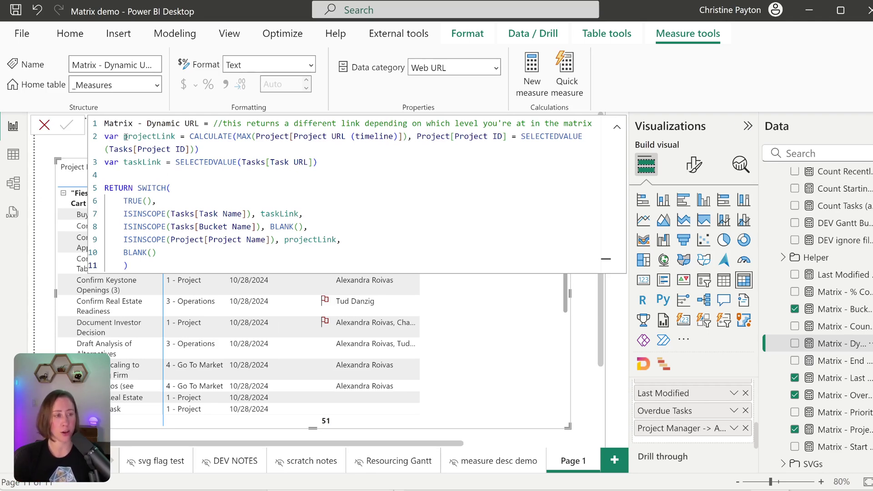
left_click_drag(126, 137, 179, 136)
left_click_drag(123, 162, 156, 162)
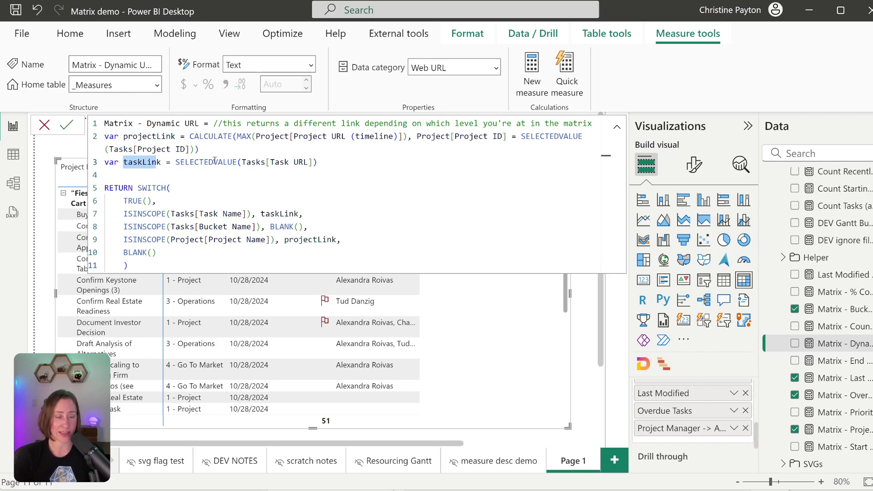
Step: Examine the Project ID filter in projectLink, the Tasks[Task URL] expression in taskLink and the task-level ISINSCOPE branch
left_click(191, 136)
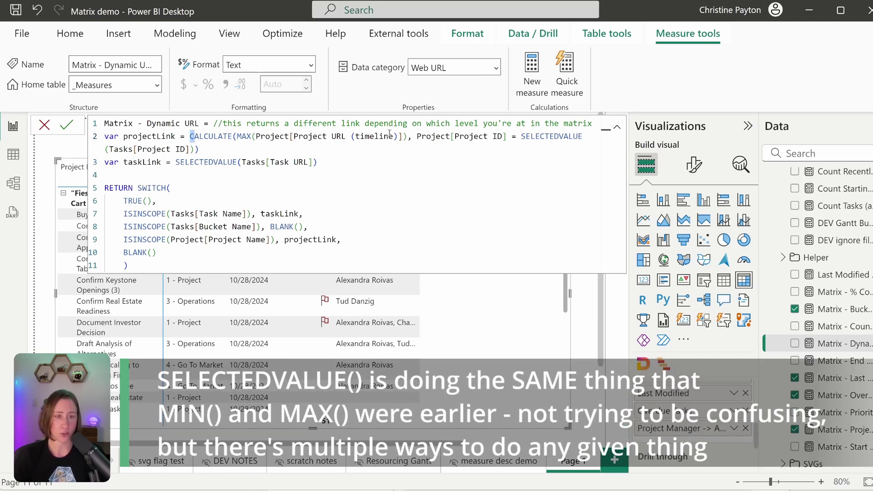
left_click_drag(417, 137, 510, 137)
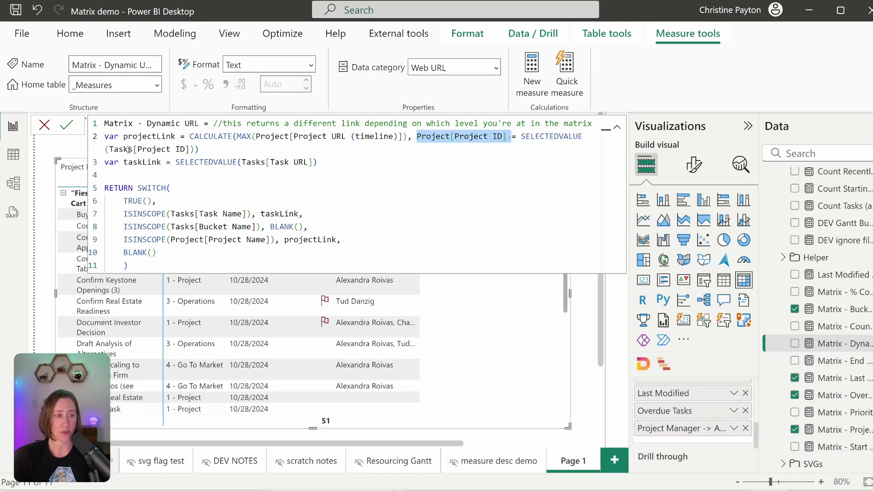
left_click_drag(317, 162, 229, 162)
left_click(324, 163)
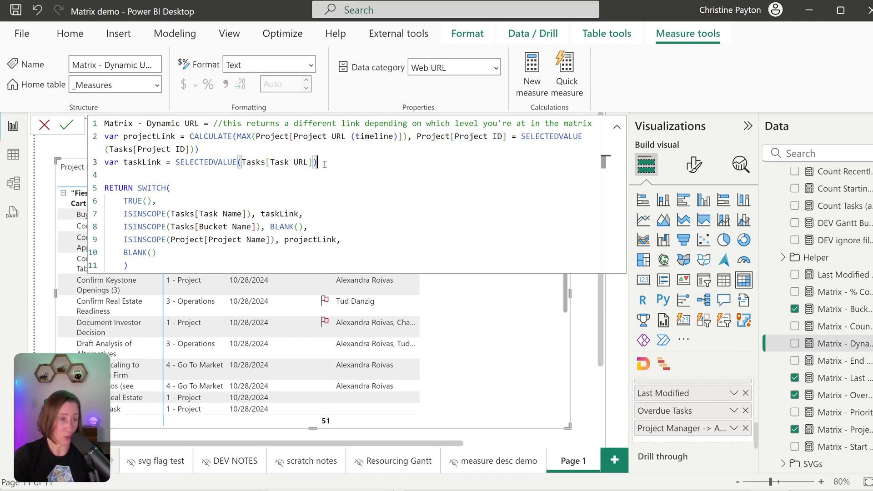
left_click(146, 214)
left_click_drag(200, 216, 269, 225)
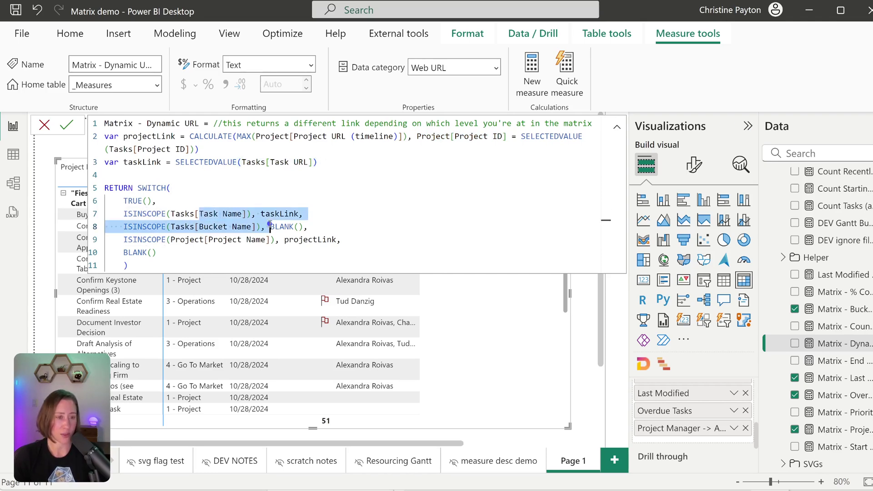
left_click(282, 213)
Step: Delete the ISINSCOPE(Tasks[Bucket Name]), BLANK() line from the Matrix - Dynamic URL measure, leaving no empty line
left_click(142, 226)
left_click_drag(141, 226, 248, 227)
left_click_drag(308, 227, 81, 225)
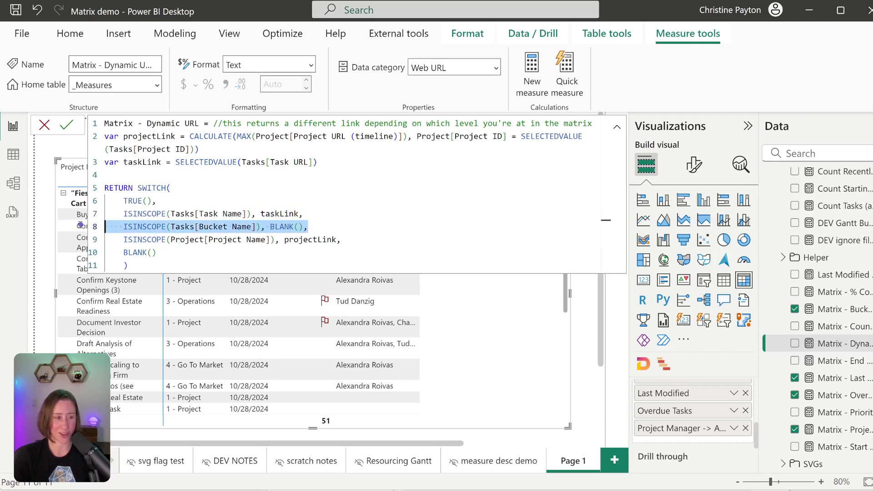
key("BackSpace")
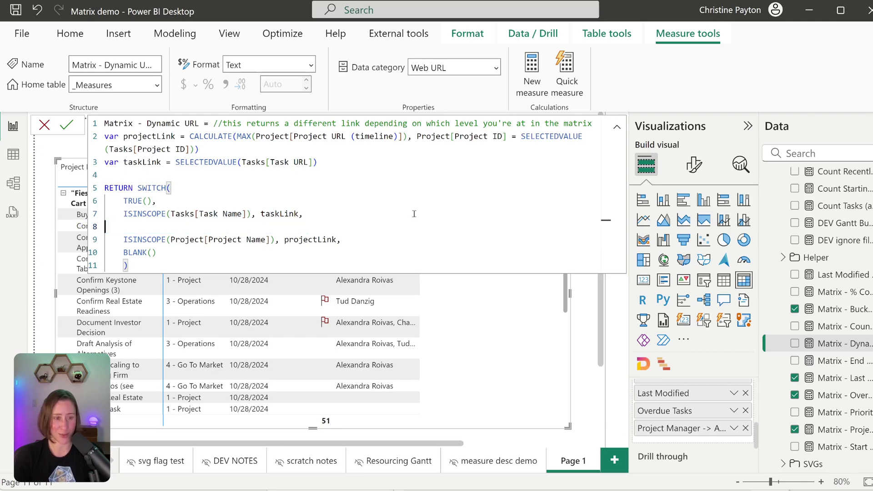
key("BackSpace")
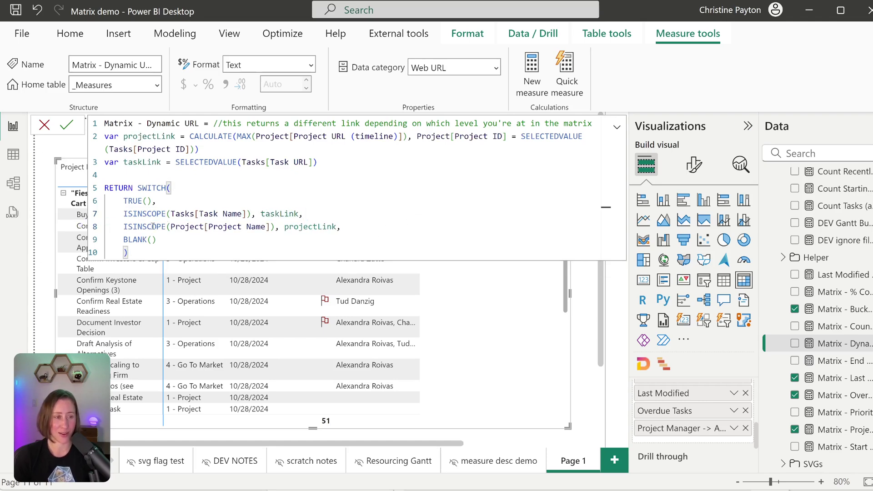
Step: Examine the Project[Project Name] ISINSCOPE branch that returns projectLink and the final BLANK() fallback
left_click_drag(137, 227, 262, 226)
double_click(289, 228)
key("Down")
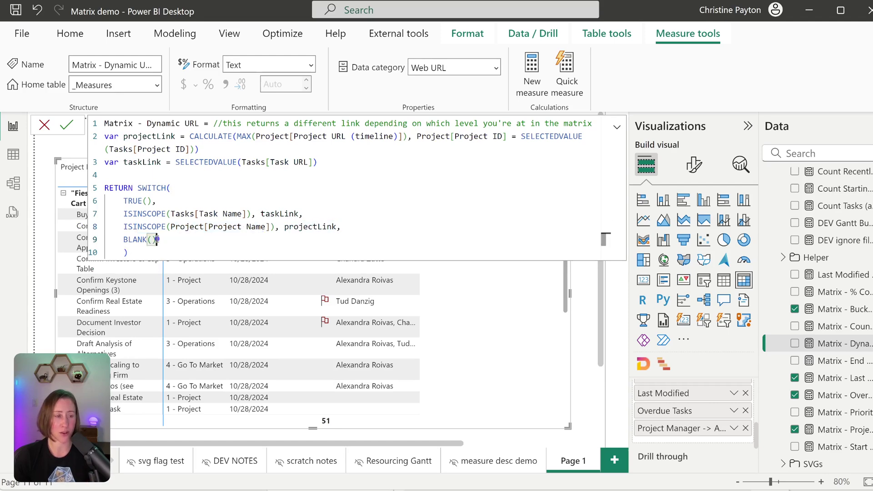
Step: Add the Matrix - Dynamic URL measure to the matrix and check its data category options, keeping Web URL
left_click(842, 344)
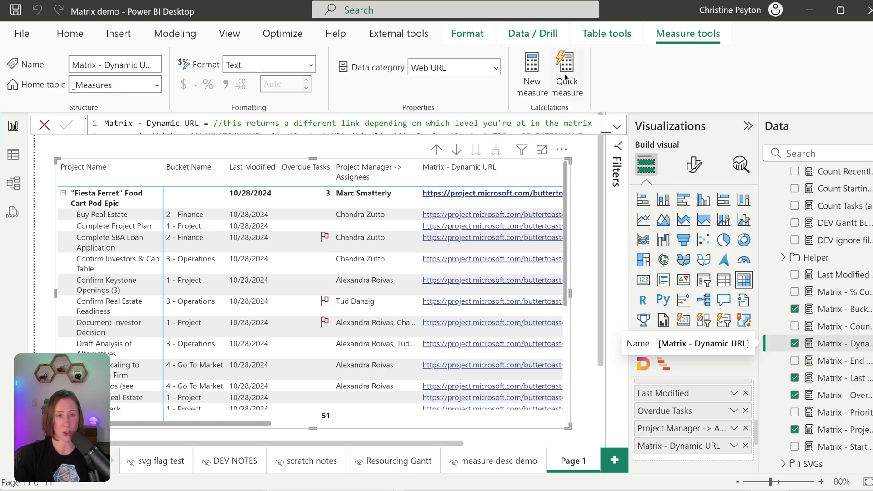
left_click(495, 68)
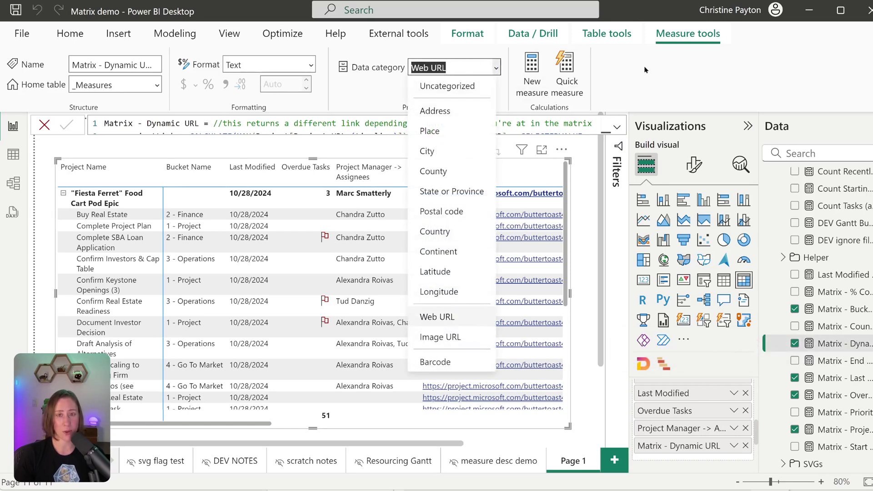
left_click(661, 81)
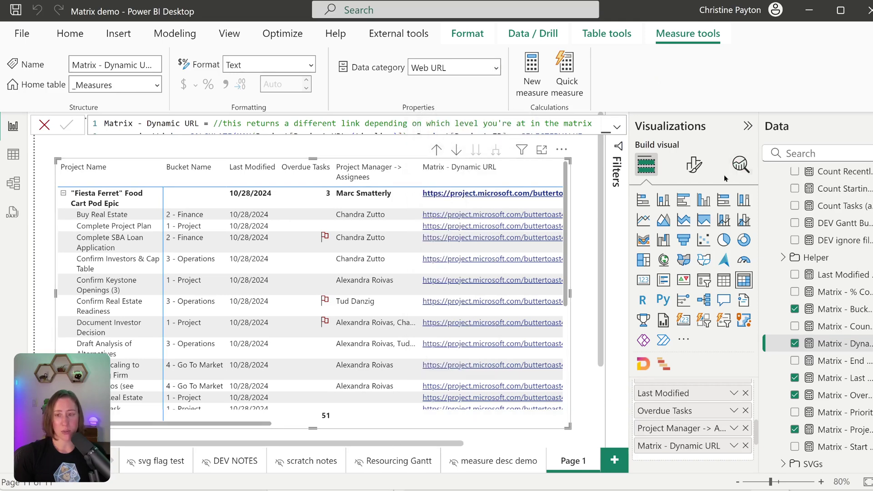
Step: Search the matrix's format settings for "url" and turn on the URL icon for values
left_click(698, 168)
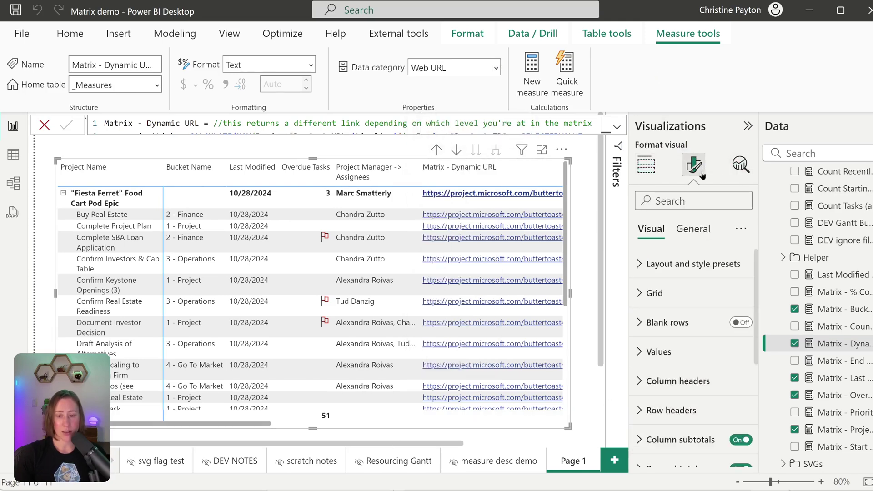
left_click(683, 201)
type("url")
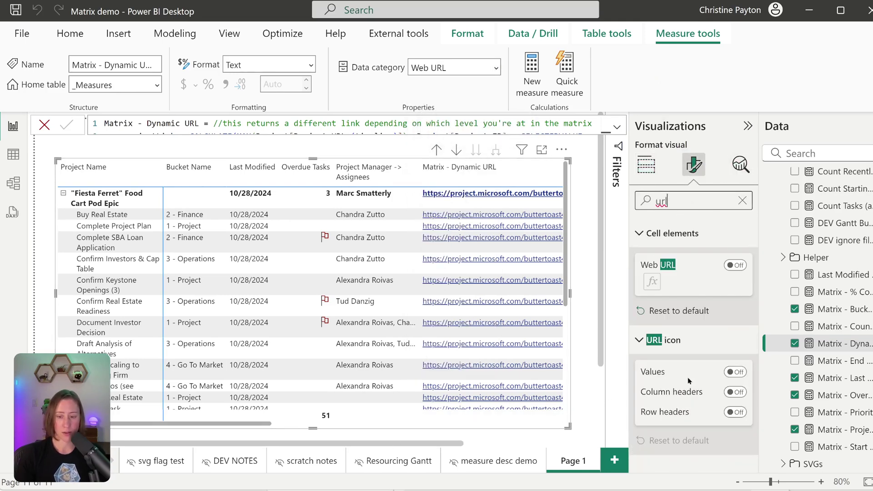
left_click(743, 373)
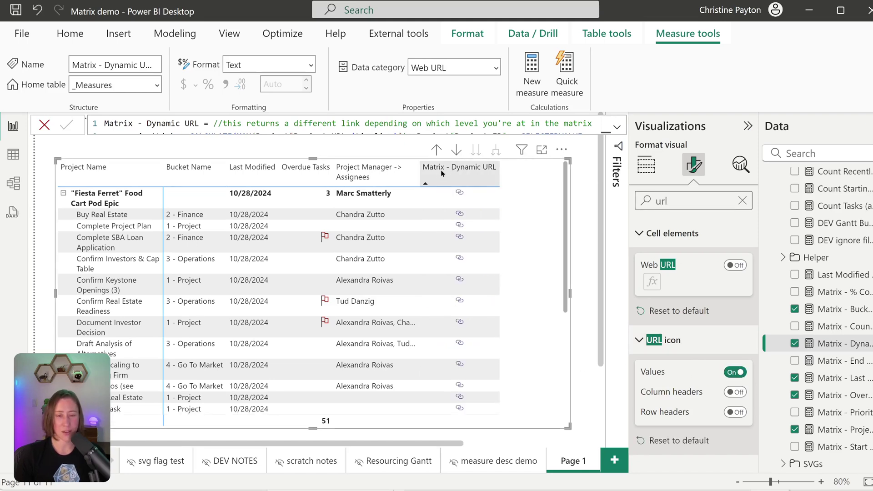
Step: Rename the Matrix - Dynamic URL field in the matrix values to "Link"
left_click(656, 164)
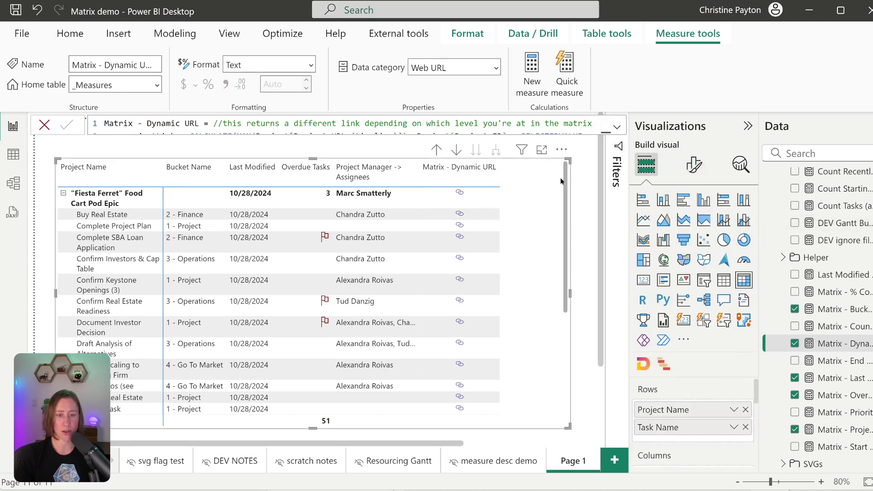
scroll(690, 432, "down", 5)
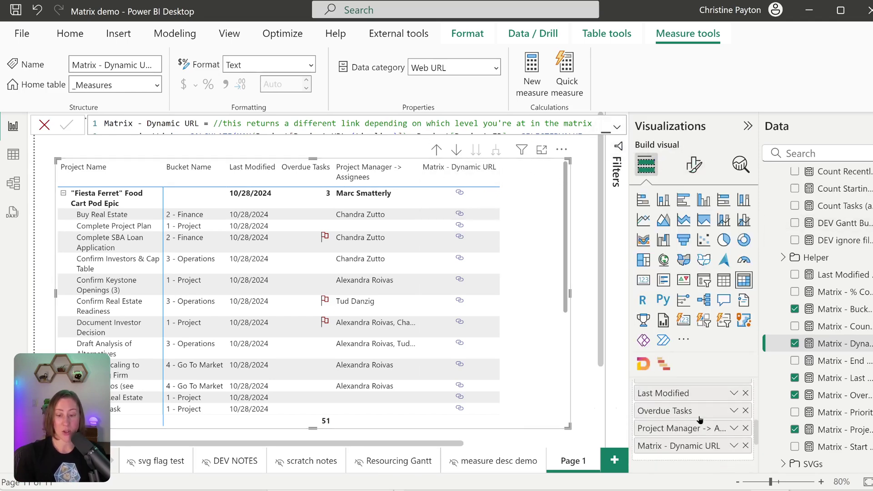
double_click(679, 447)
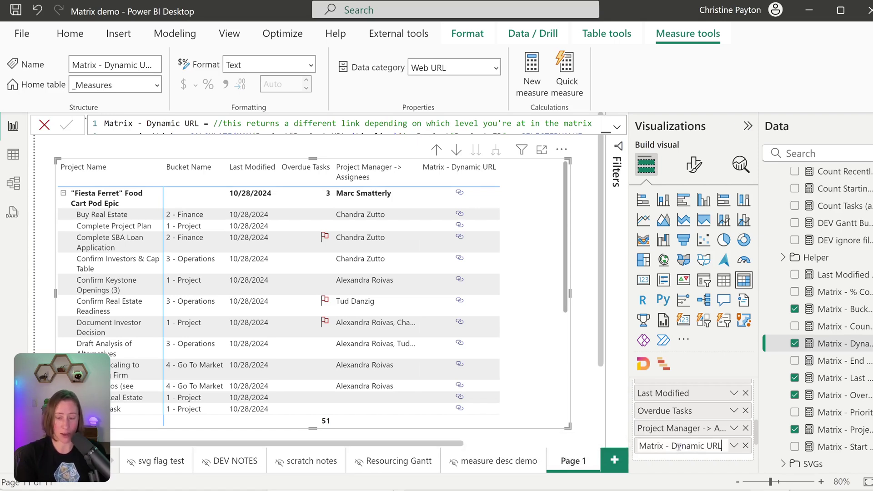
key("ctrl+a")
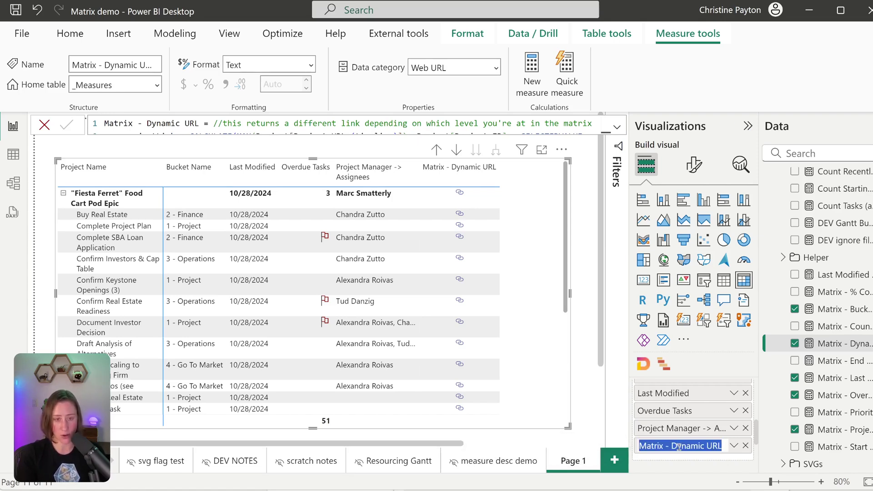
type("Link")
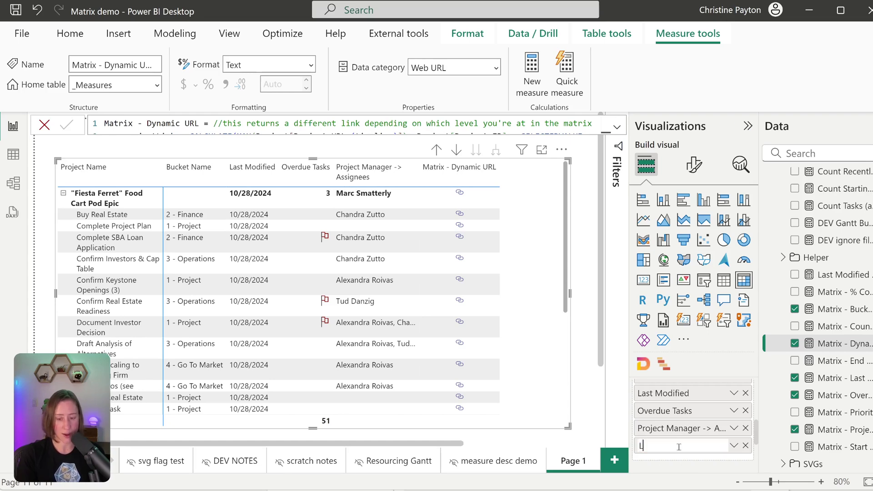
key("Return")
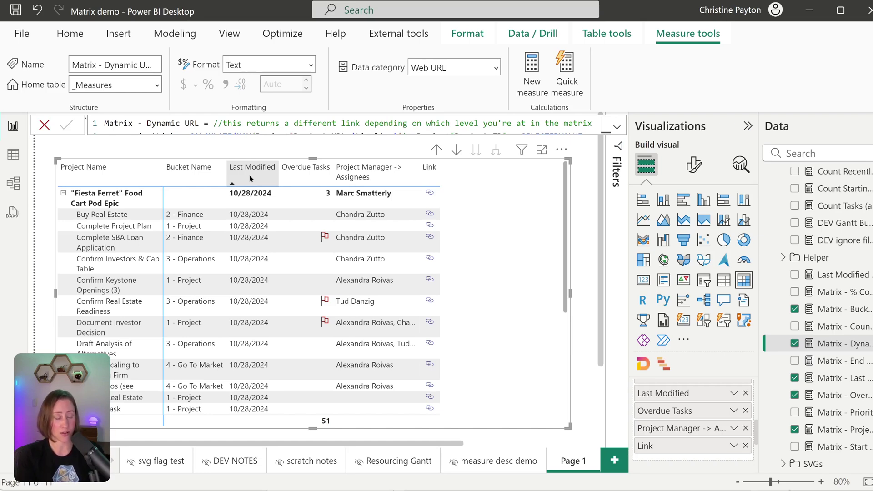
Step: Open the Matrix - % Completed Effort Days measure and examine its complEffortTask and complEffortProject variables and the ISINSCOPE branches
left_click(839, 293)
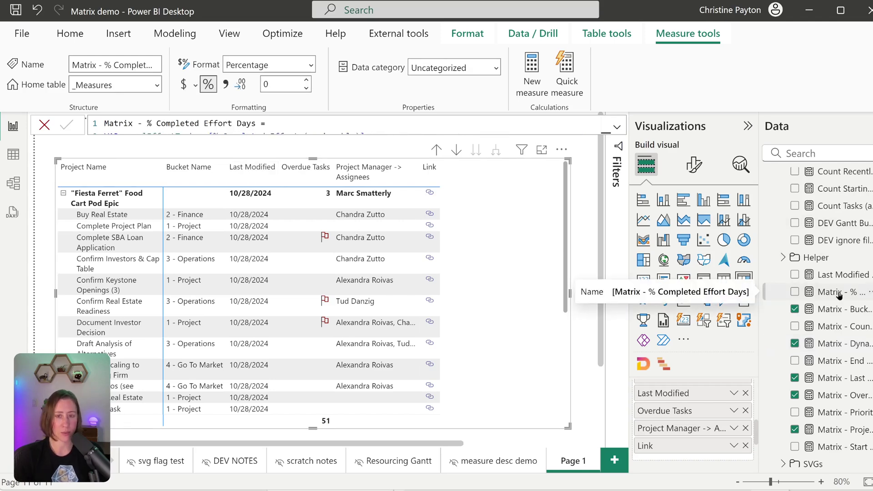
left_click(616, 126)
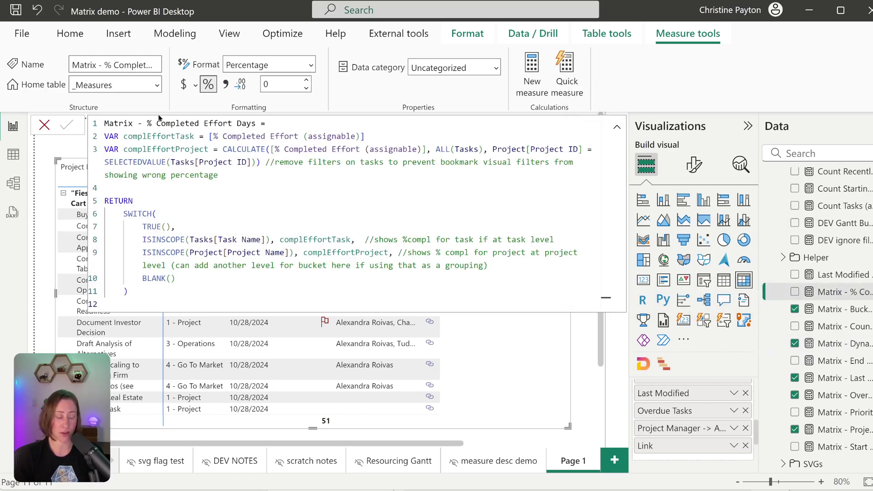
left_click_drag(122, 139, 370, 137)
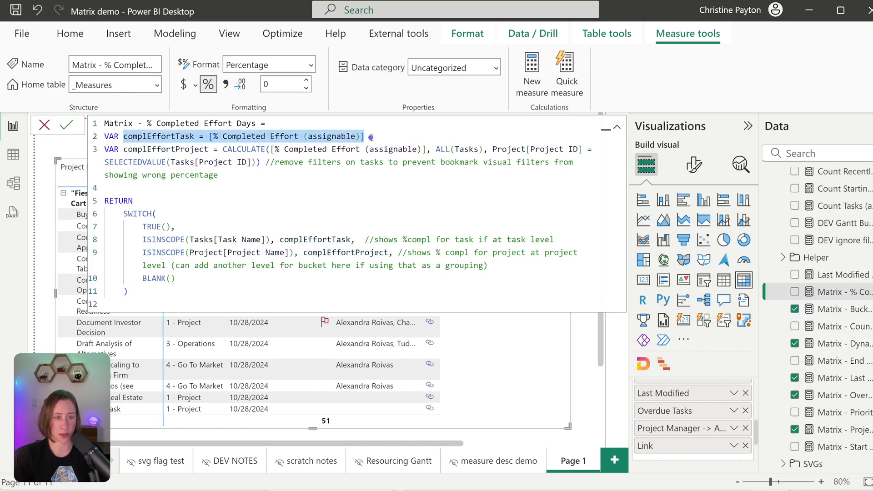
left_click_drag(209, 137, 369, 137)
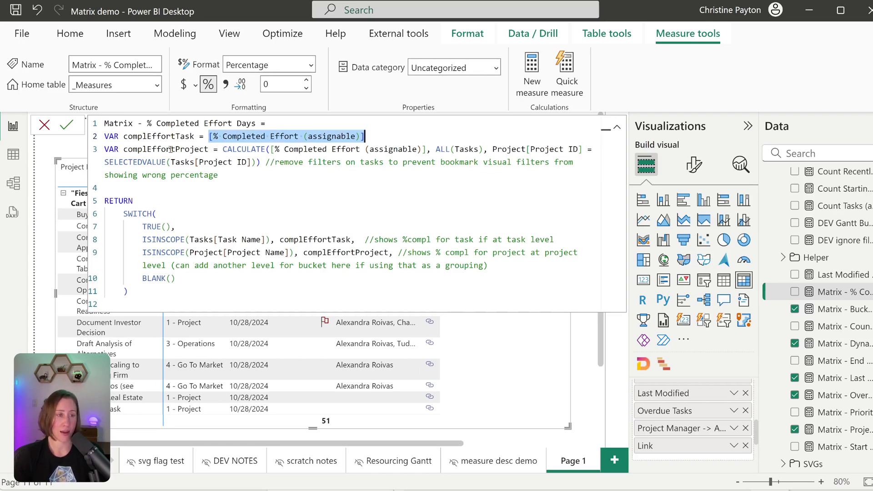
left_click(223, 150)
left_click_drag(223, 149, 257, 163)
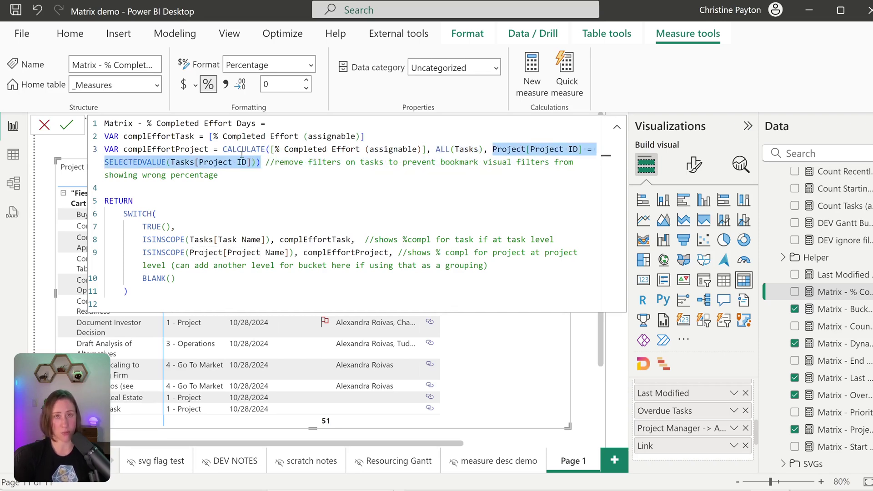
left_click(166, 241)
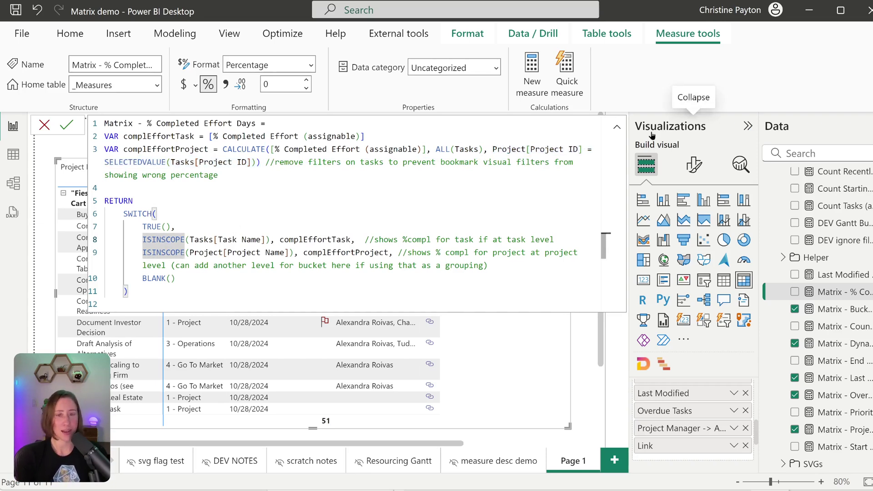
Step: Replace the BLANK() fallback in the Matrix - Project Manager measure with "some other text" and commit the formula
left_click(191, 425)
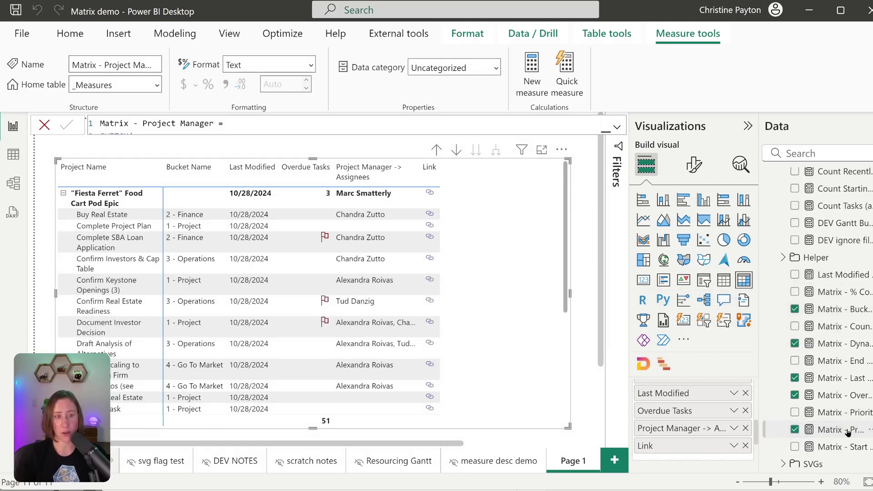
left_click(617, 129)
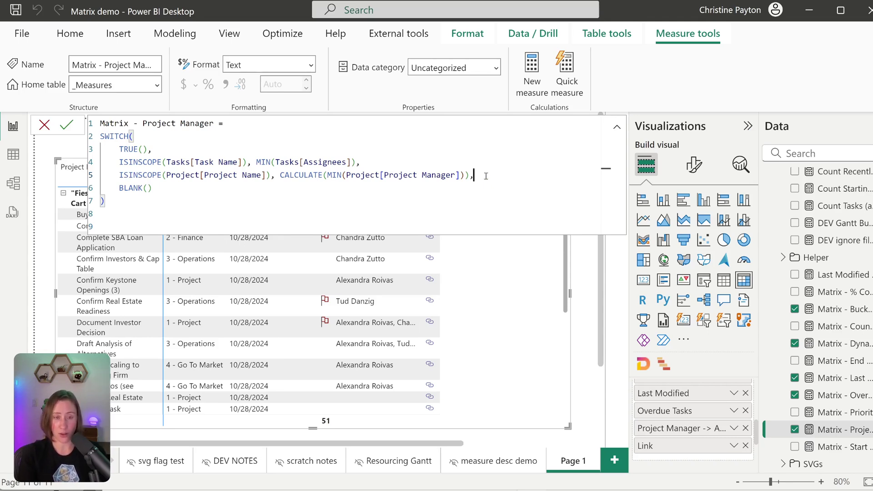
left_click_drag(154, 188, 117, 192)
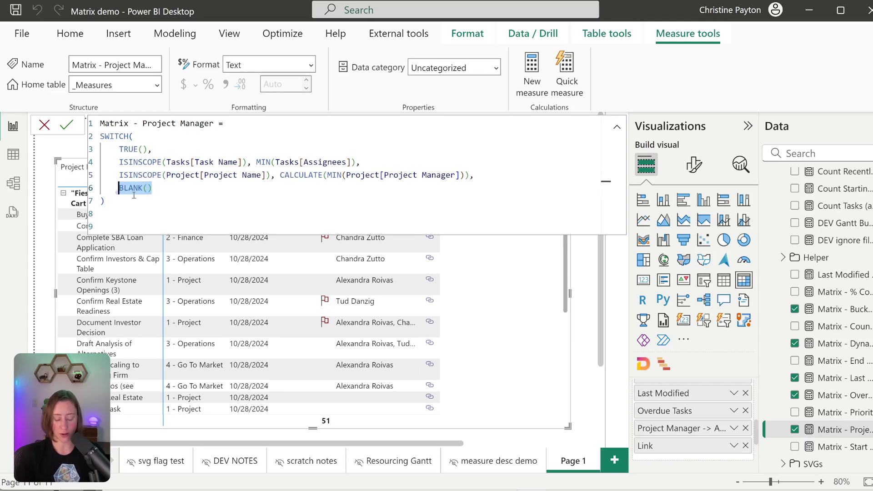
type("\"some other text\"")
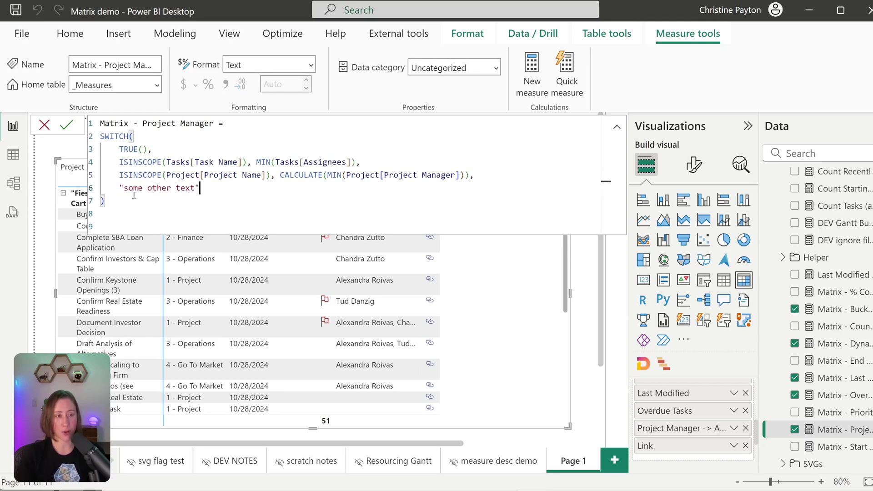
left_click(67, 127)
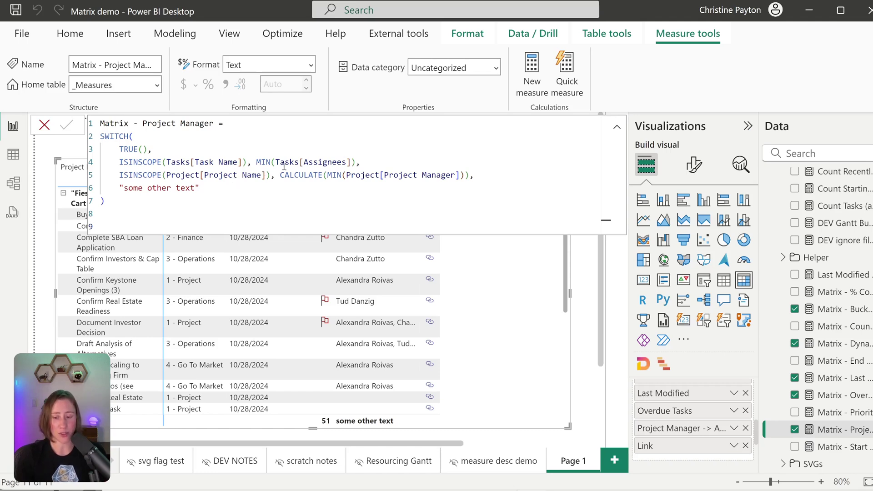
left_click(616, 127)
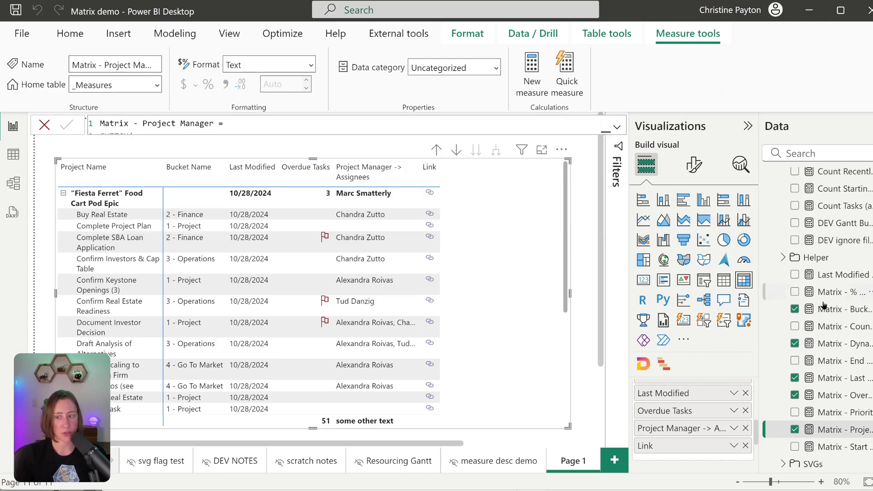
Step: Add the Matrix - % Completed Effort Days measure after Link in the matrix values and rename it "%Completed" for this visual
left_click_drag(849, 291, 687, 457)
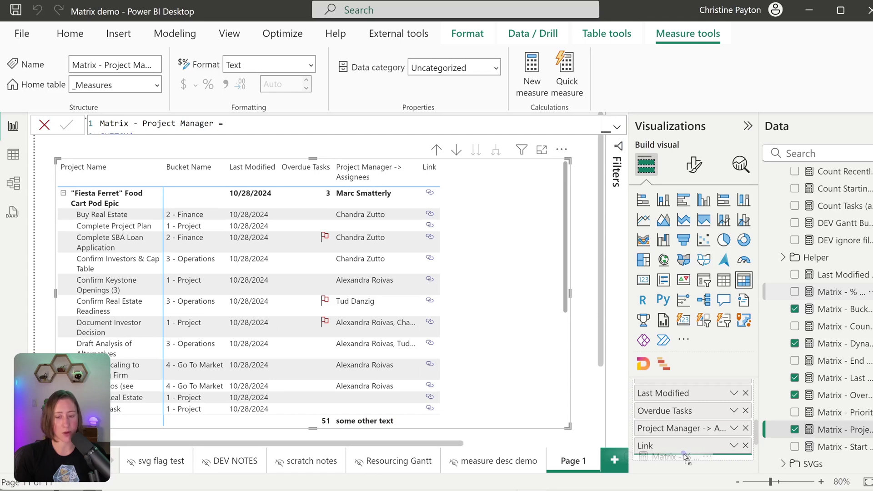
left_click_drag(687, 460, 686, 459)
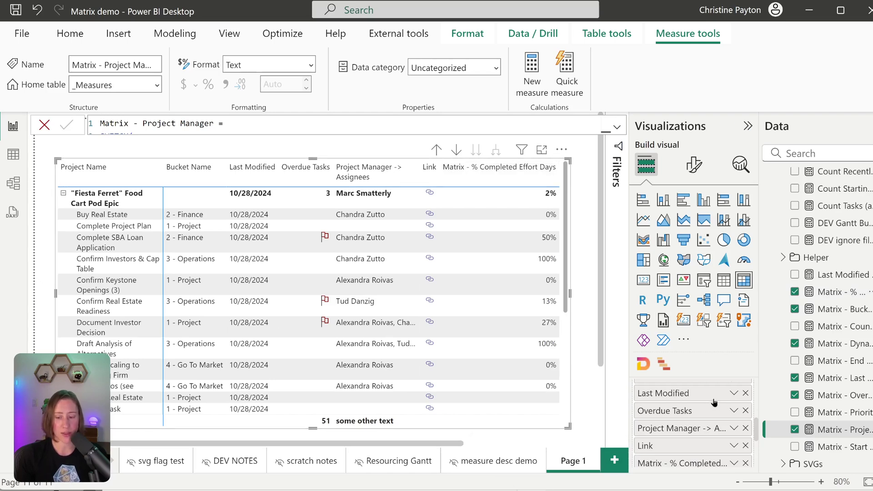
scroll(732, 435, "down", 2)
double_click(691, 439)
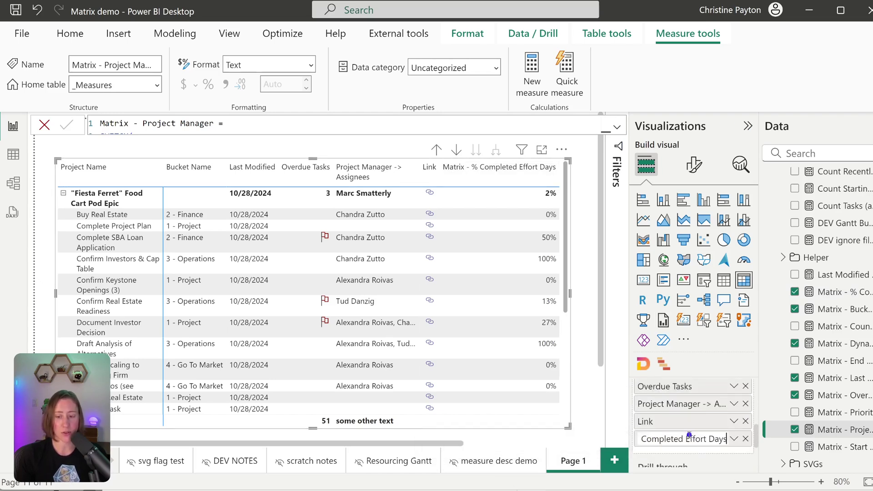
type("%Completed")
key("Return")
Step: Apply data bars to %Completed with a custom minimum of 0, a custom maximum of 1 and a light blue positive bar
right_click(738, 440)
mouse_move(785, 381)
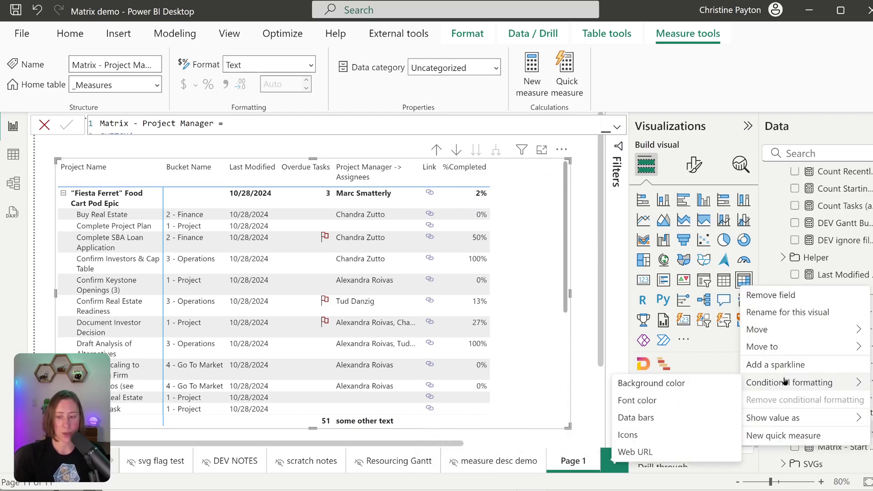
left_click(659, 417)
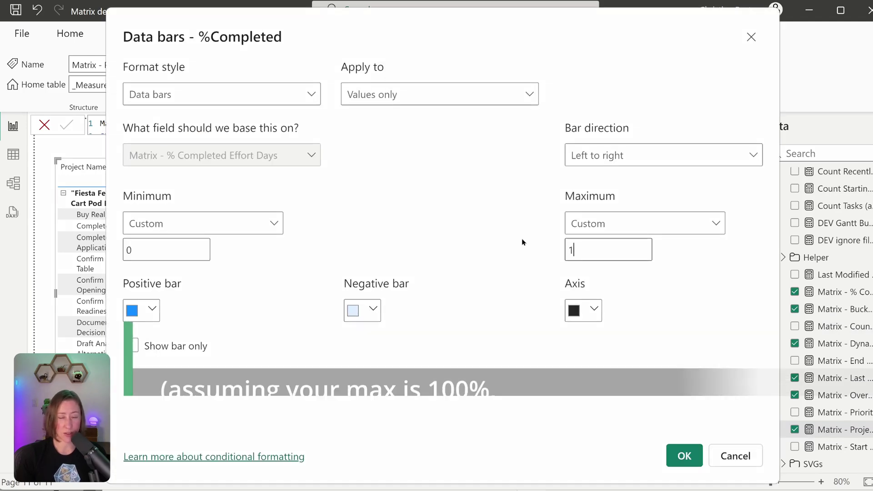
left_click(152, 309)
left_click(202, 86)
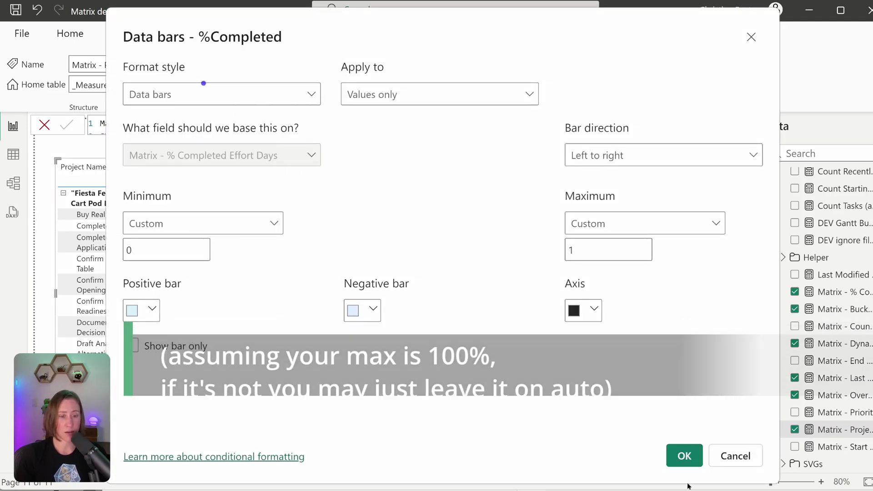
left_click(684, 455)
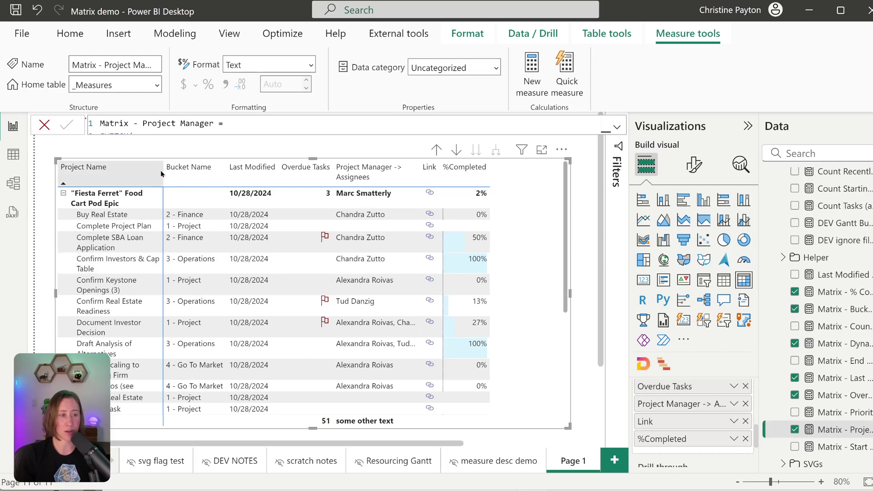
Step: Widen the matrix's Project Name column, search the format settings for "wrap", and switch row header text wrap off and back on
left_click_drag(163, 167, 191, 167)
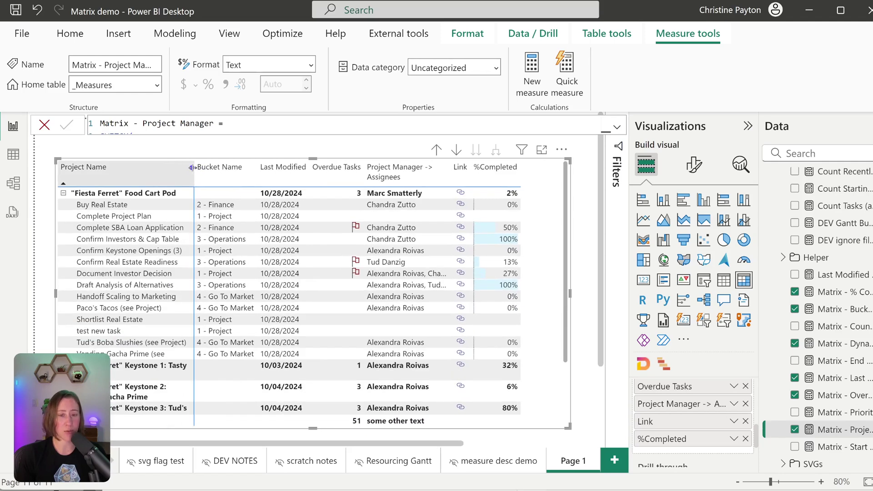
left_click(694, 164)
left_click(690, 201)
type("wrap")
scroll(711, 317, "down", 5)
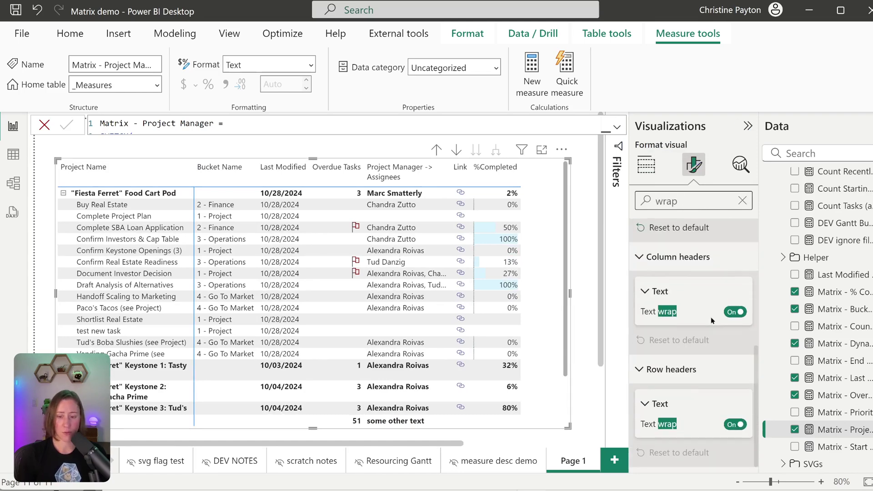
left_click(736, 424)
left_click(735, 425)
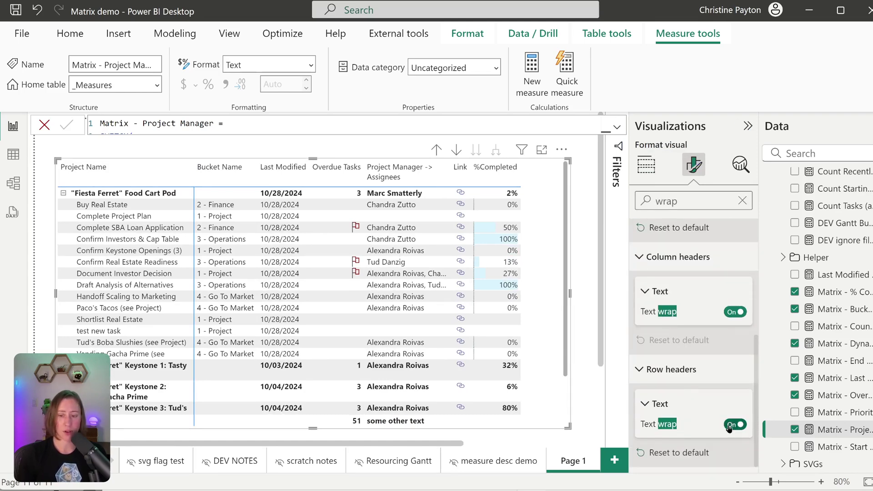